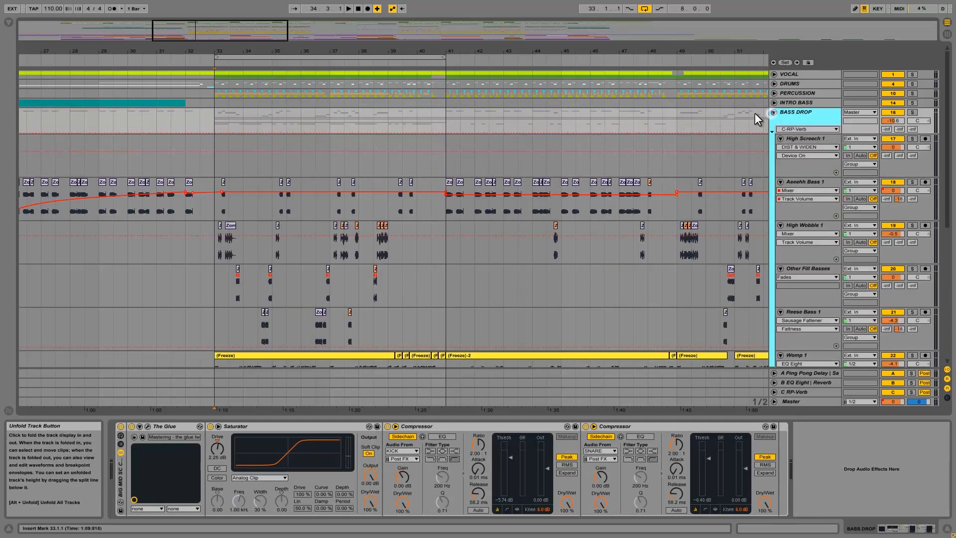
Step: Solo the BASS DROP group and play it from bar 33
{"action": "left_click", "coordinate": [912, 112]}
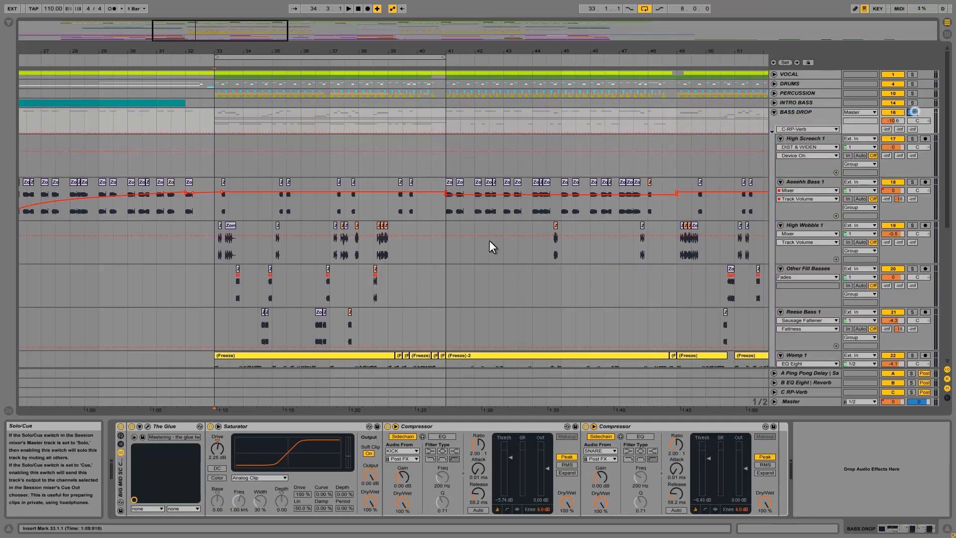
{"action": "left_click", "coordinate": [216, 140]}
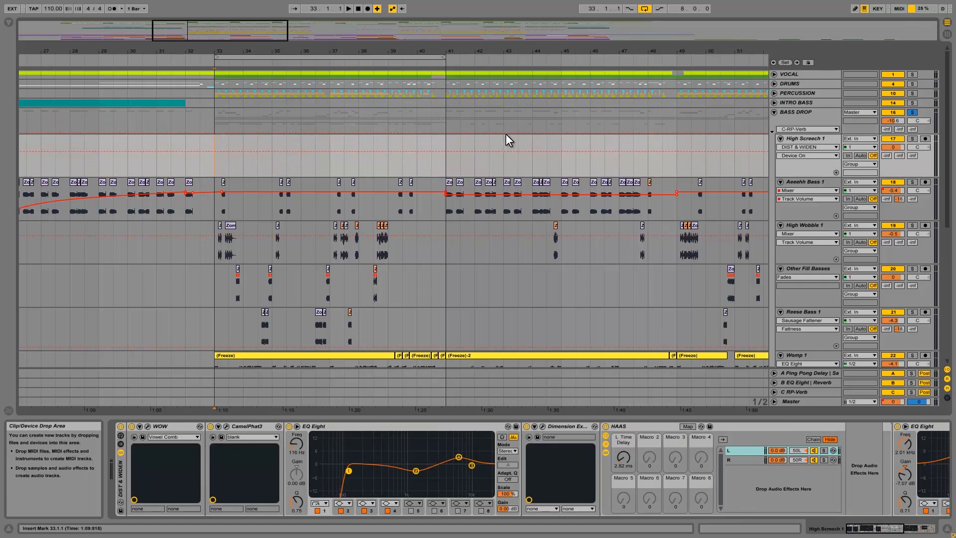
{"action": "key", "text": "space"}
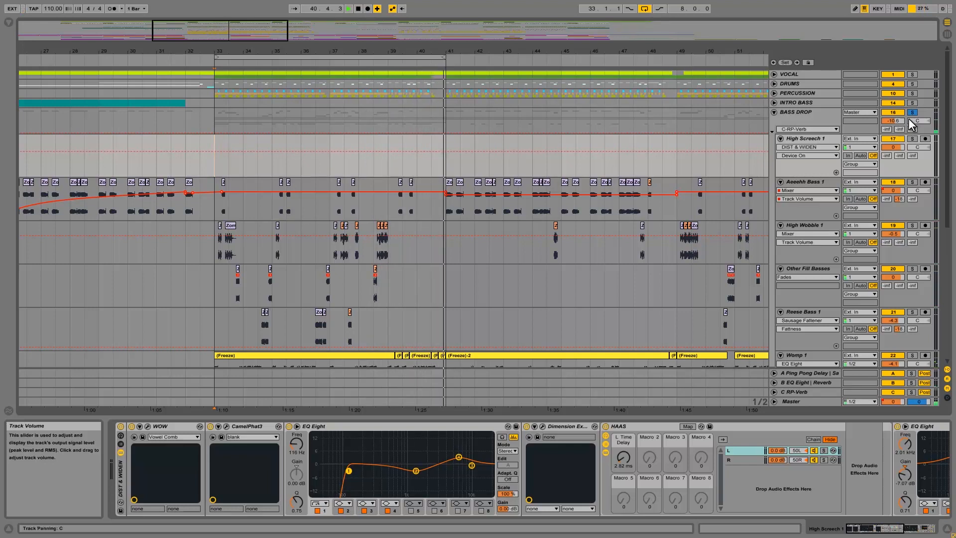
Step: Mute the Womp 1 and Sub Womp 1 tracks and play the remaining basses of the drop from bar 33
{"action": "scroll", "coordinate": [317, 204], "scroll_direction": "down", "scroll_amount": 5}
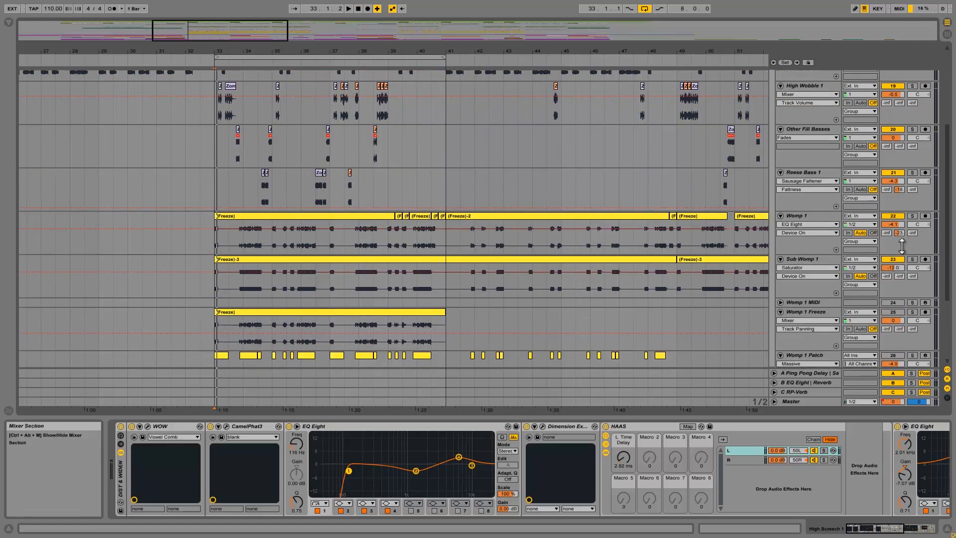
{"action": "left_click", "coordinate": [898, 260]}
{"action": "left_click", "coordinate": [896, 216]}
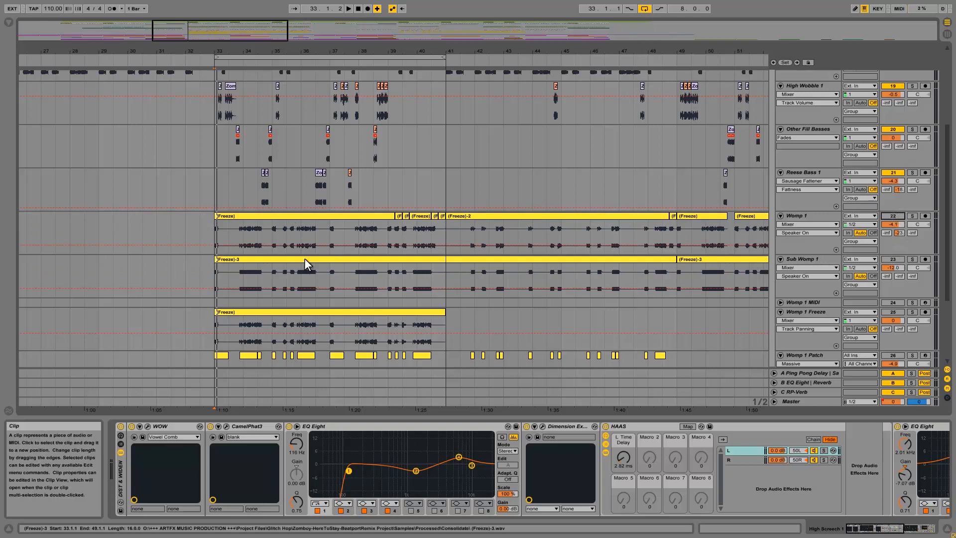
{"action": "scroll", "coordinate": [315, 332], "scroll_direction": "up", "scroll_amount": 4}
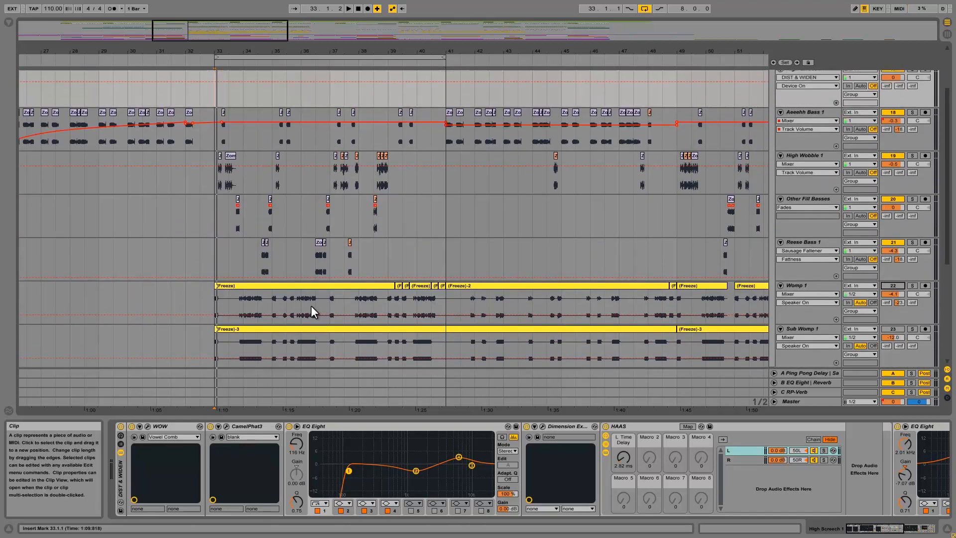
{"action": "scroll", "coordinate": [302, 293], "scroll_direction": "down", "scroll_amount": 6}
{"action": "scroll", "coordinate": [302, 291], "scroll_direction": "up", "scroll_amount": 8}
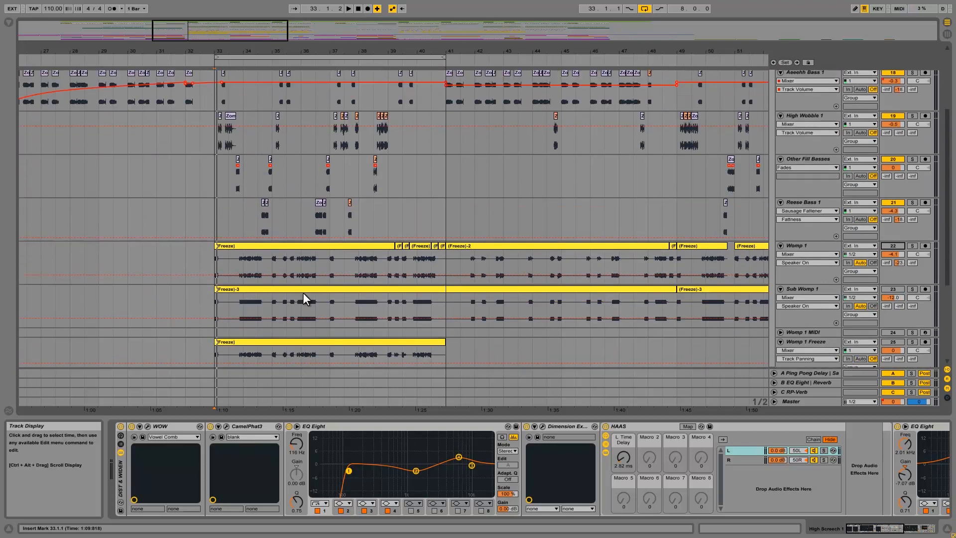
{"action": "key", "text": "space"}
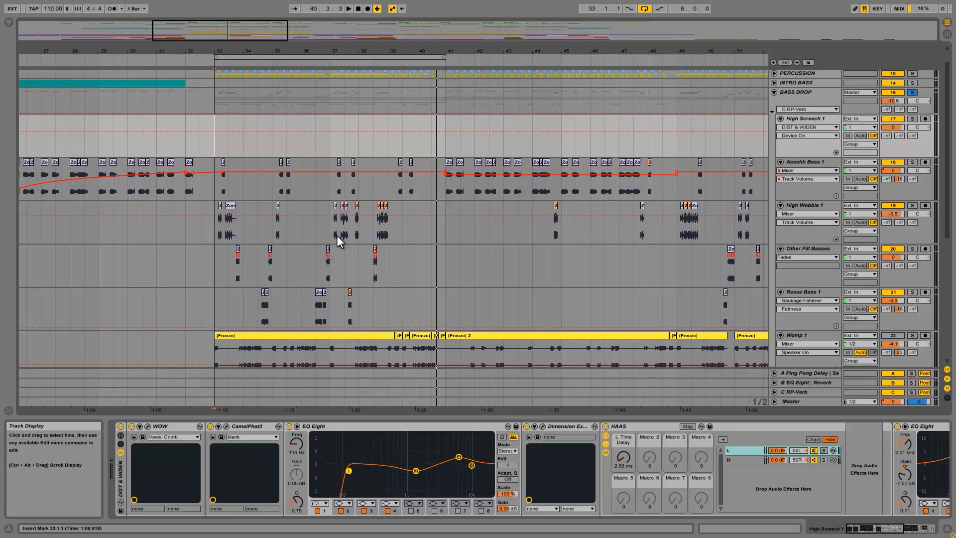
Step: Zoom out to the whole arrangement, unfold the 38 Audio track and solo it
{"action": "scroll", "coordinate": [464, 237], "scroll_direction": "down", "scroll_amount": 3}
{"action": "scroll", "coordinate": [464, 238], "scroll_direction": "down", "scroll_amount": 8}
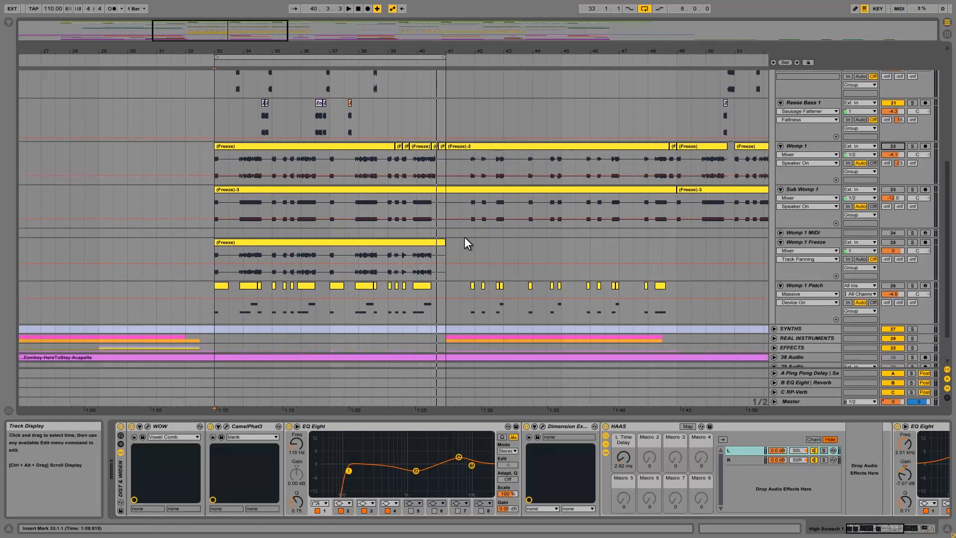
{"action": "double_click", "coordinate": [303, 52]}
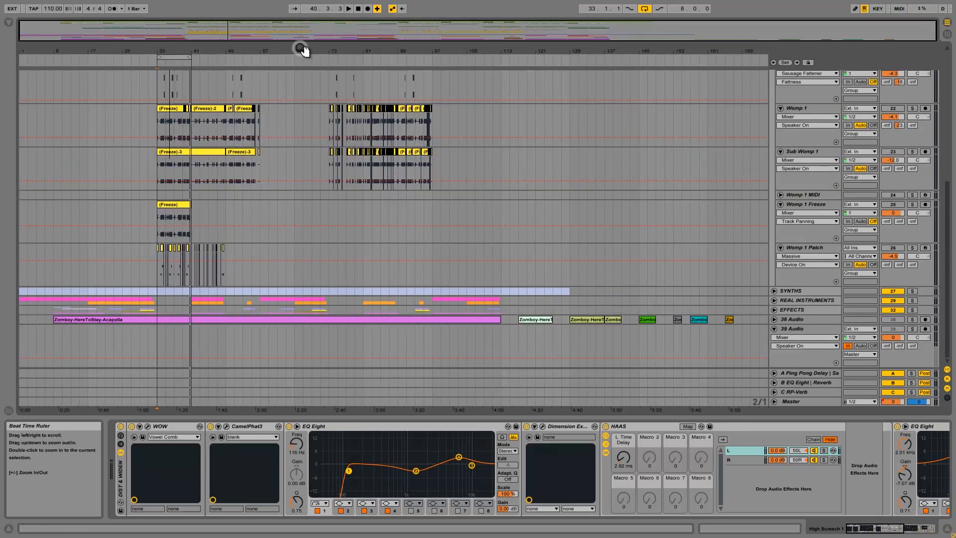
{"action": "left_click", "coordinate": [775, 320]}
{"action": "left_click", "coordinate": [913, 319]}
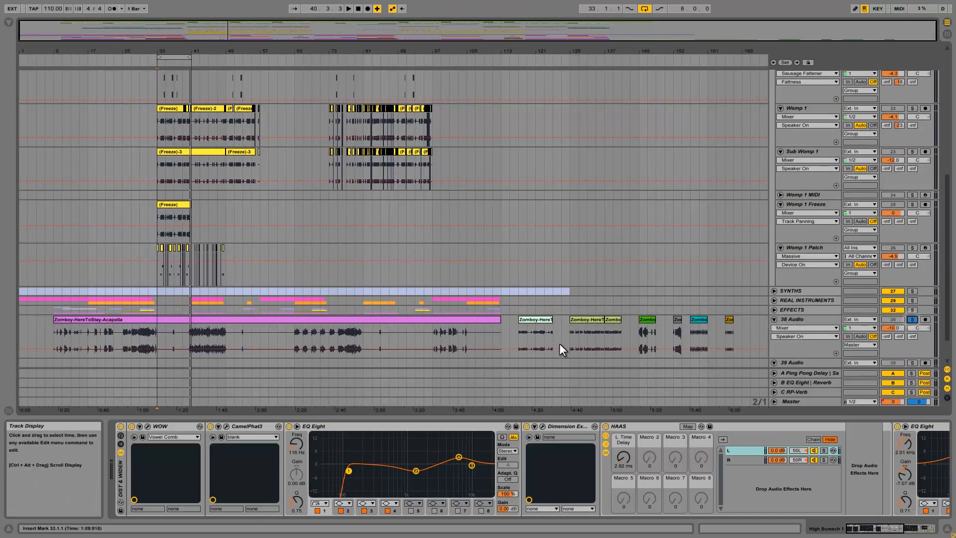
Step: Play the Zomboy-HereToStay-MainBass1 stem clip at bar 145 on the 38 Audio track
{"action": "left_click_drag", "start_coordinate": [600, 47], "coordinate": [600, 50]}
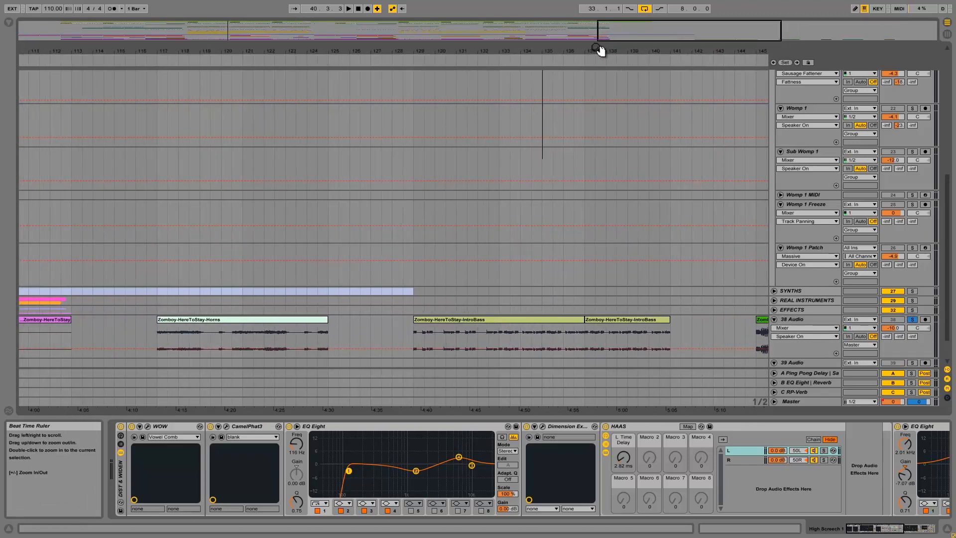
{"action": "mouse_move", "coordinate": [695, 49]}
{"action": "left_mouse_down"}
{"action": "mouse_move", "coordinate": [685, 48]}
{"action": "mouse_move", "coordinate": [712, 50]}
{"action": "left_mouse_up"}
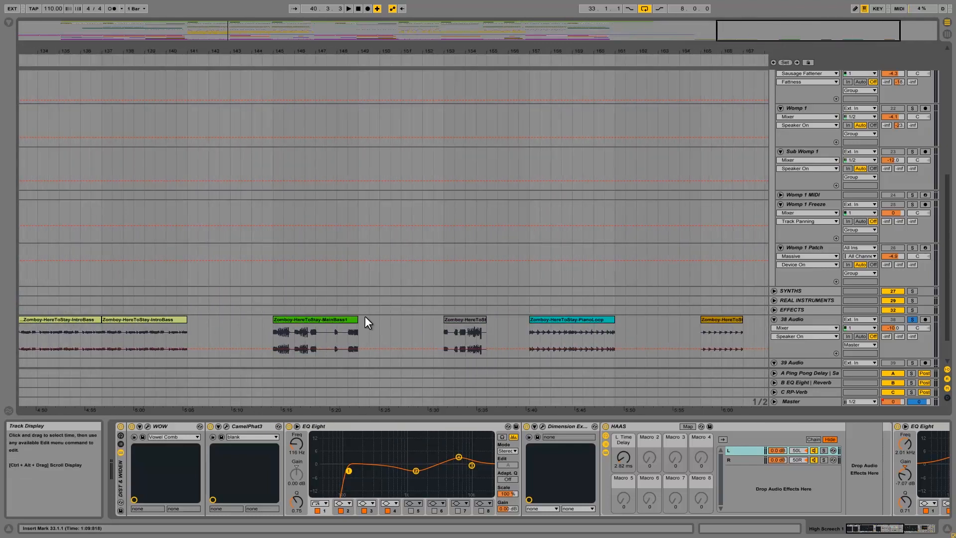
{"action": "left_click", "coordinate": [458, 320]}
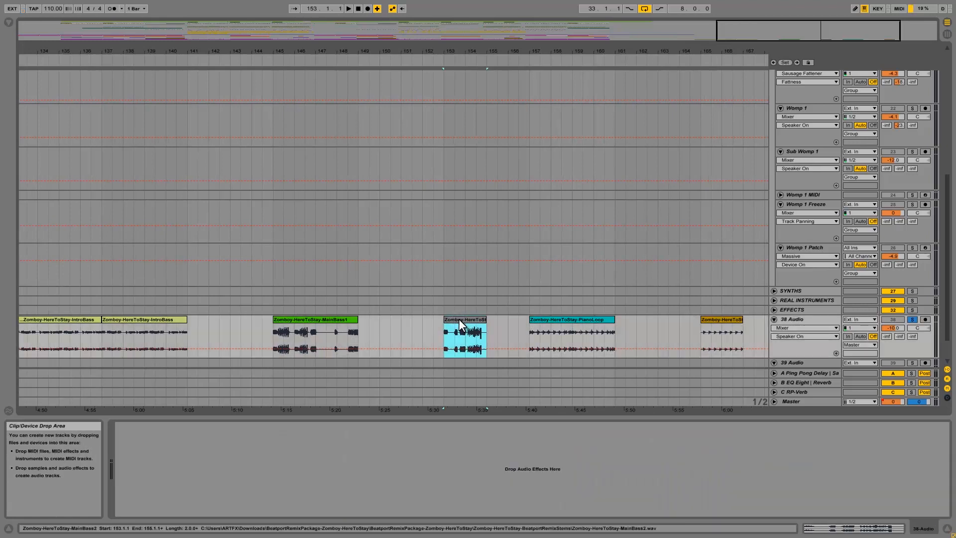
{"action": "left_click", "coordinate": [334, 320]}
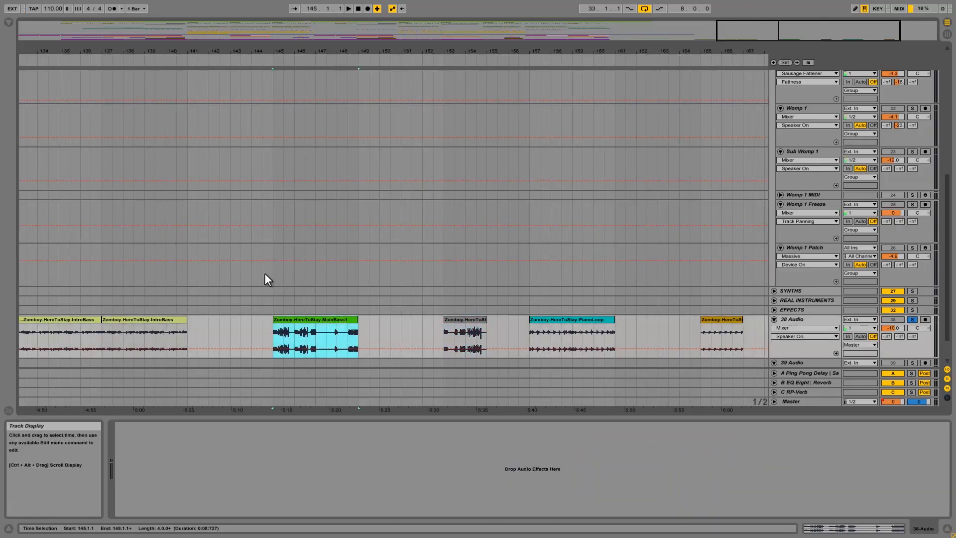
{"action": "key", "text": "space"}
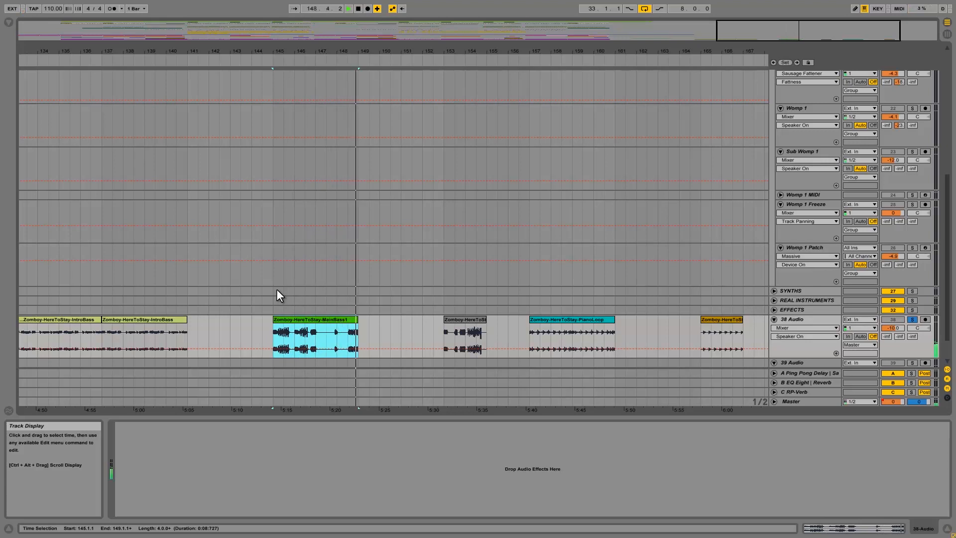
Step: Play the Zomboy-HereToStay-MainBass2 stem clip from bar 153, stopping at its end
{"action": "left_click", "coordinate": [444, 331]}
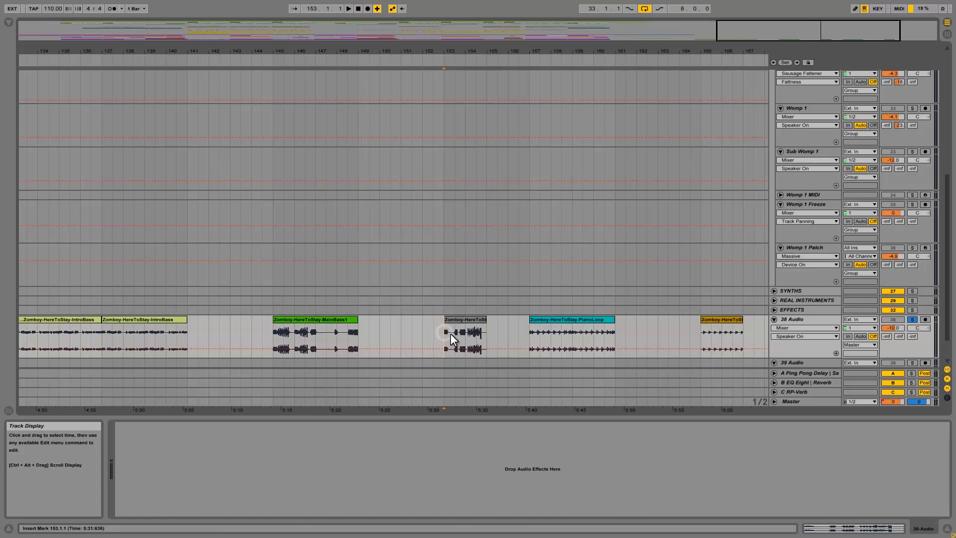
{"action": "key", "text": "space"}
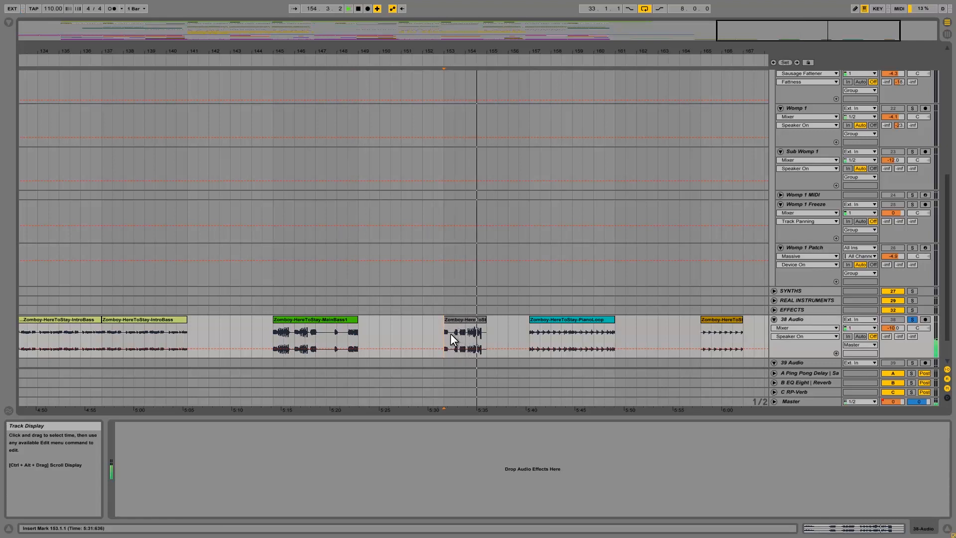
{"action": "key", "text": "space"}
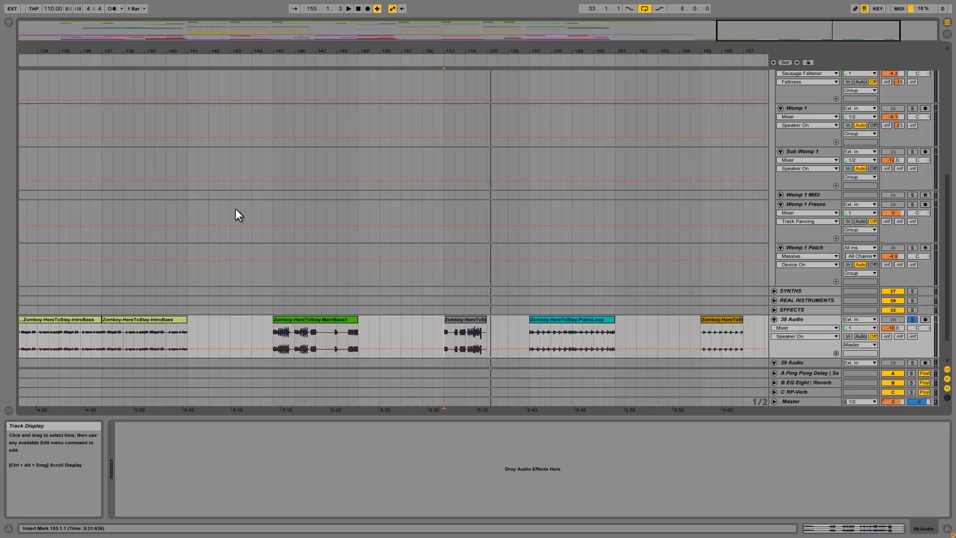
Step: Return to the bass drop, solo Womp 1 and Sub Womp 1, and play them from bar 33
{"action": "scroll", "coordinate": [284, 297], "scroll_direction": "up", "scroll_amount": 10}
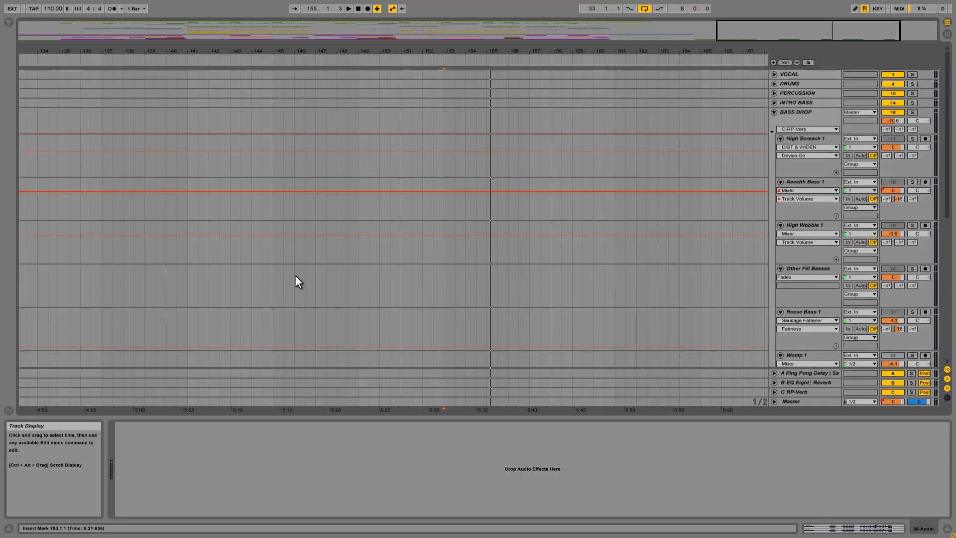
{"action": "left_click_drag", "start_coordinate": [296, 50], "coordinate": [297, 50]}
{"action": "left_click", "coordinate": [164, 144]}
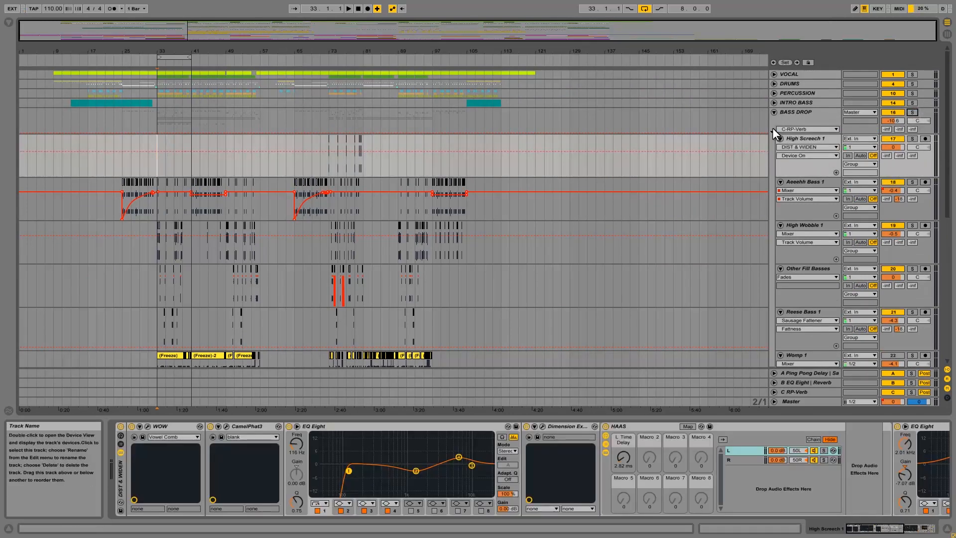
{"action": "left_click_drag", "start_coordinate": [167, 51], "coordinate": [169, 51]}
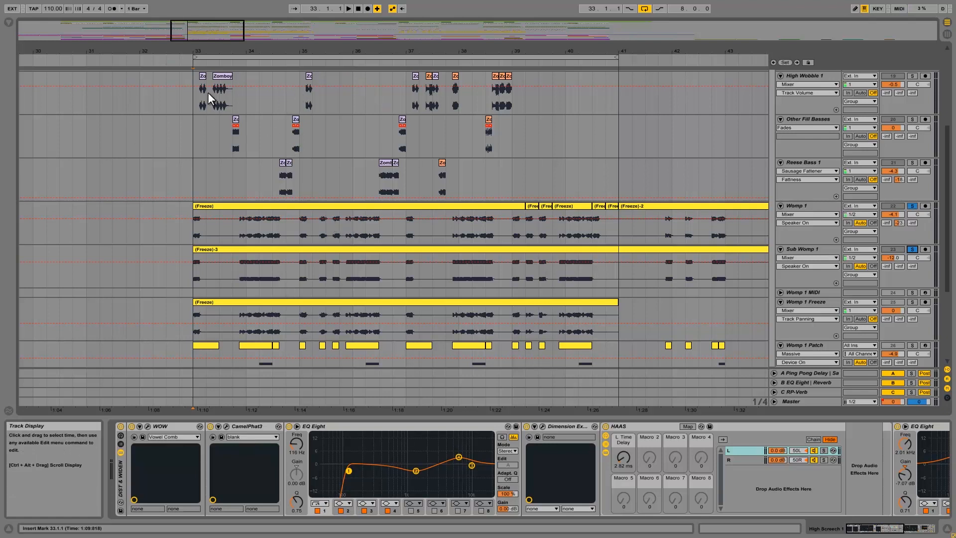
{"action": "left_click", "coordinate": [194, 230]}
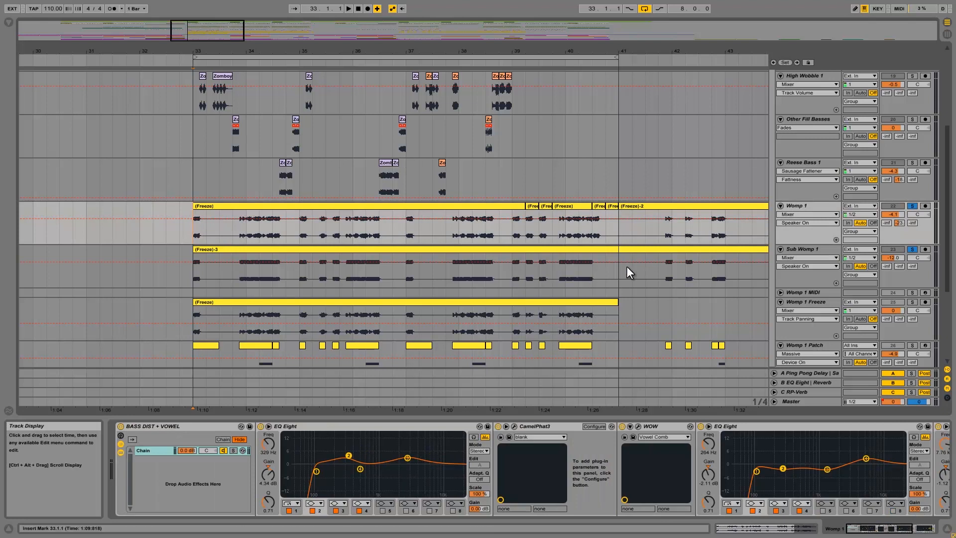
{"action": "key", "text": "space"}
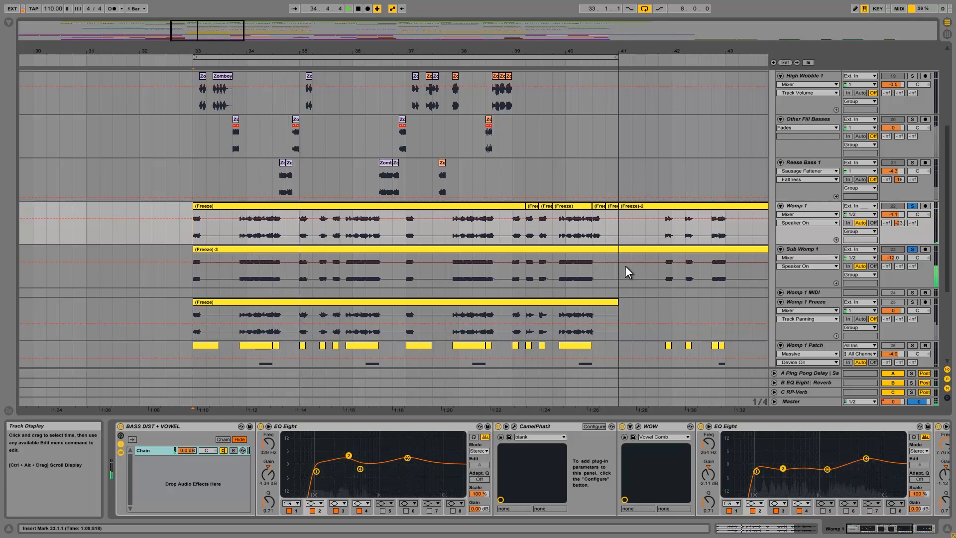
Step: Solo only the High Wobble 1 track and play its first clips in bar 33
{"action": "scroll", "coordinate": [273, 282], "scroll_direction": "up", "scroll_amount": 2}
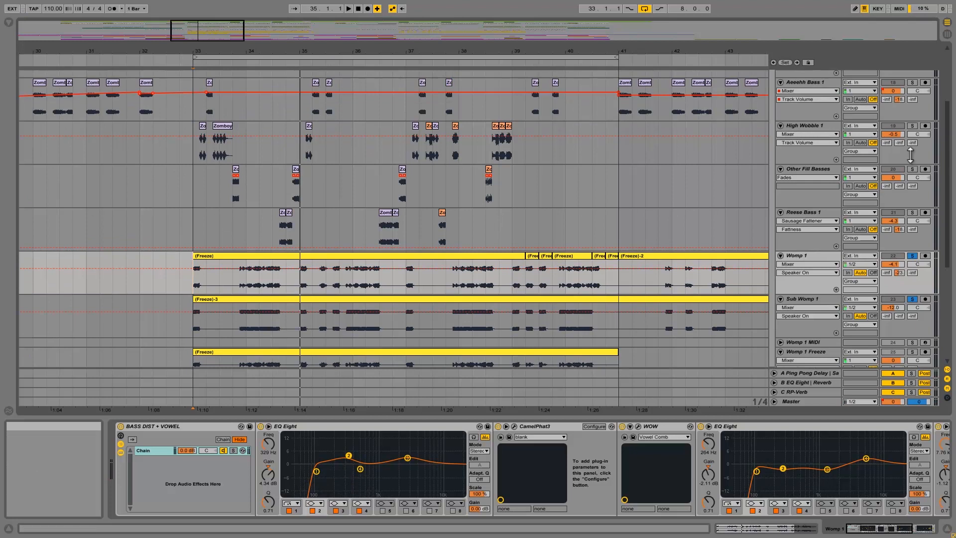
{"action": "scroll", "coordinate": [515, 146], "scroll_direction": "up", "scroll_amount": 3}
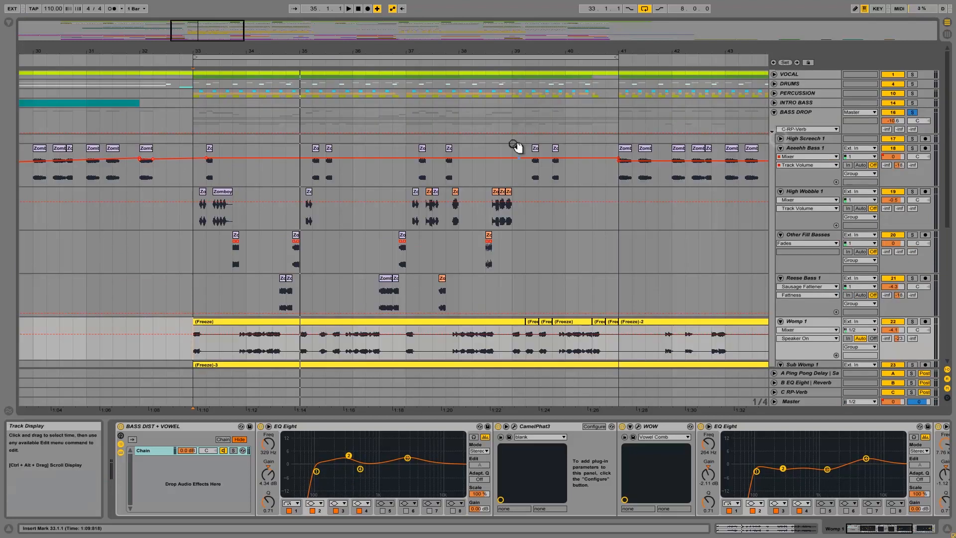
{"action": "left_click", "coordinate": [829, 152]}
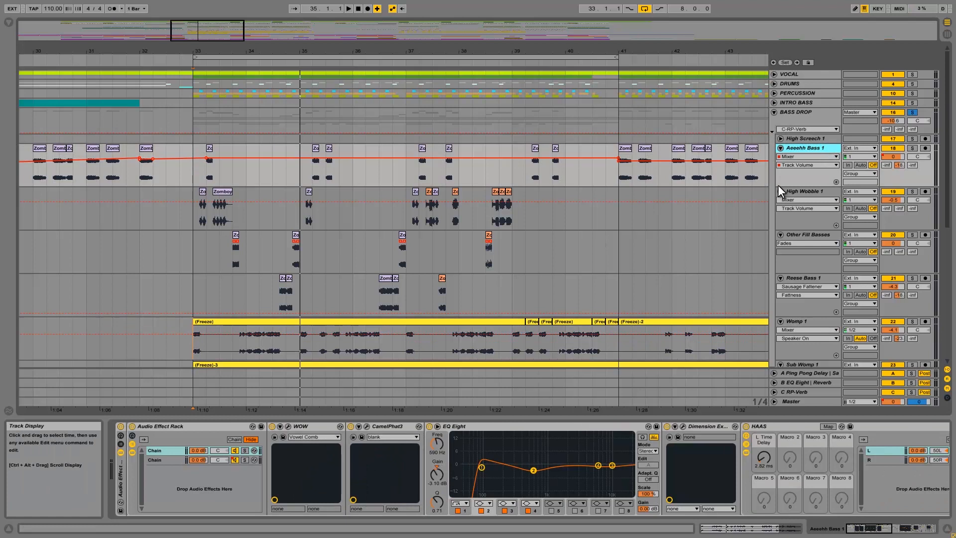
{"action": "left_click", "coordinate": [803, 191]}
{"action": "left_click", "coordinate": [912, 191]}
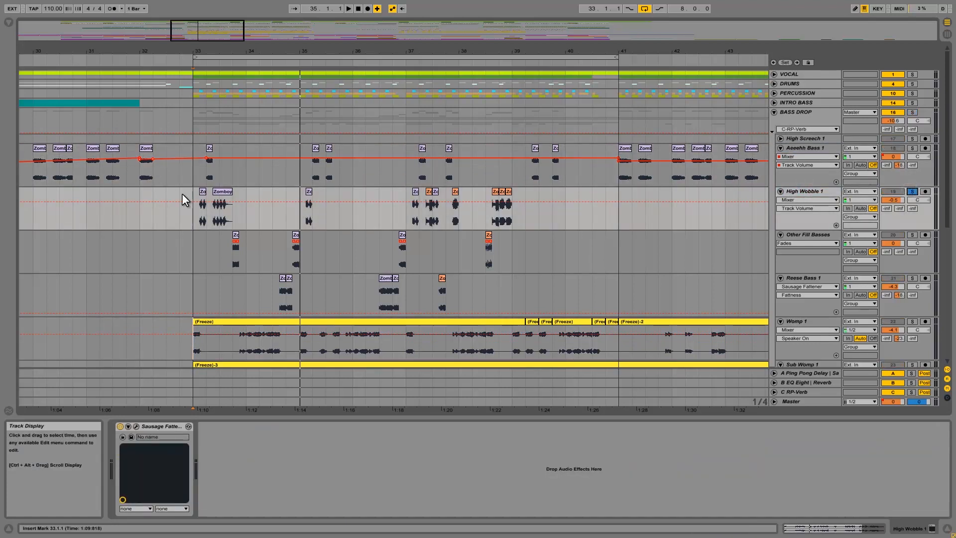
{"action": "key", "text": "space"}
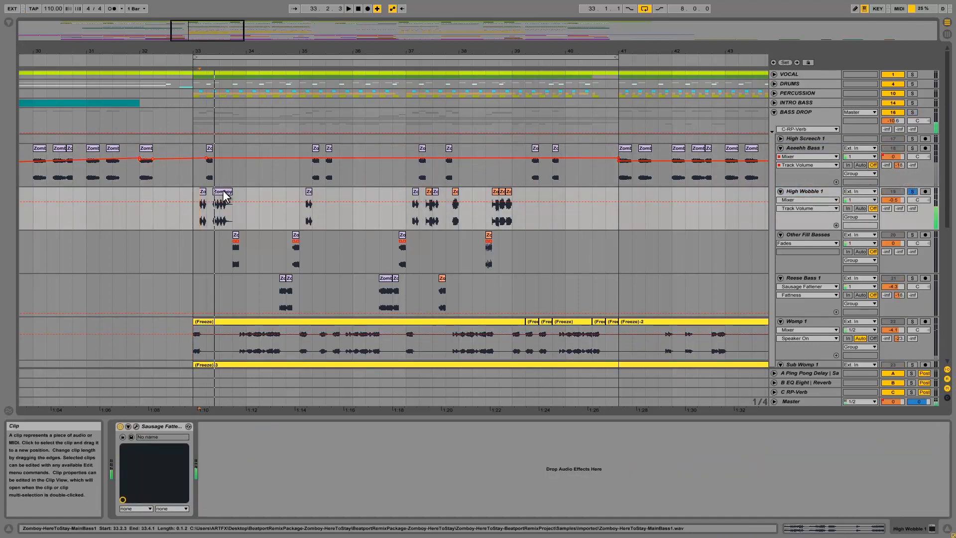
{"action": "left_click", "coordinate": [214, 204]}
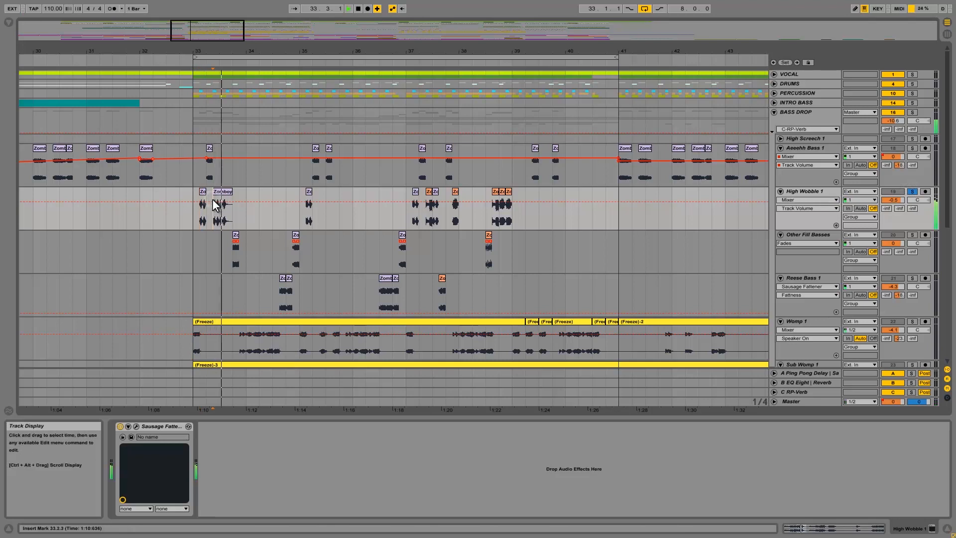
Step: Examine the Sausage Fattener settings on High Wobble 1, close the plug-in window, and replay the track from bar 33
{"action": "left_click", "coordinate": [136, 427]}
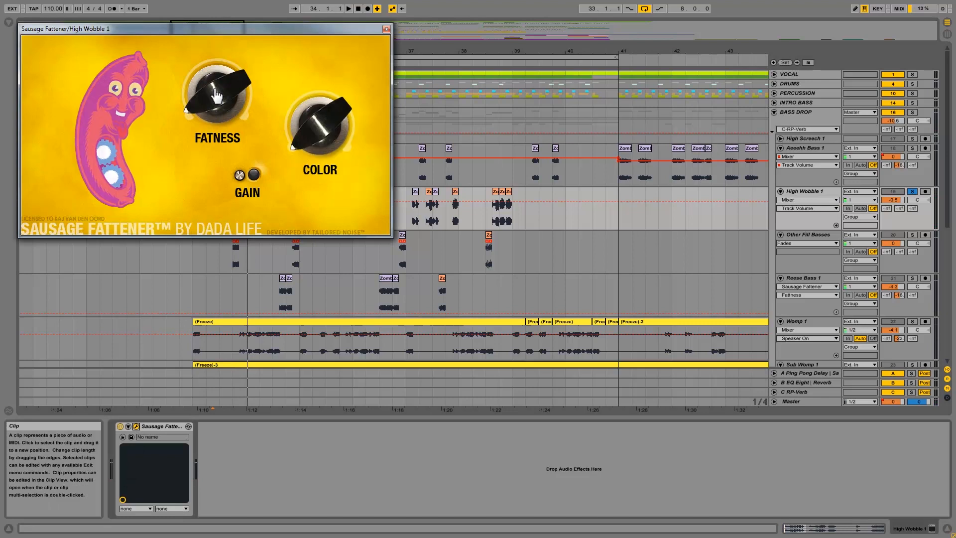
{"action": "left_click", "coordinate": [386, 29]}
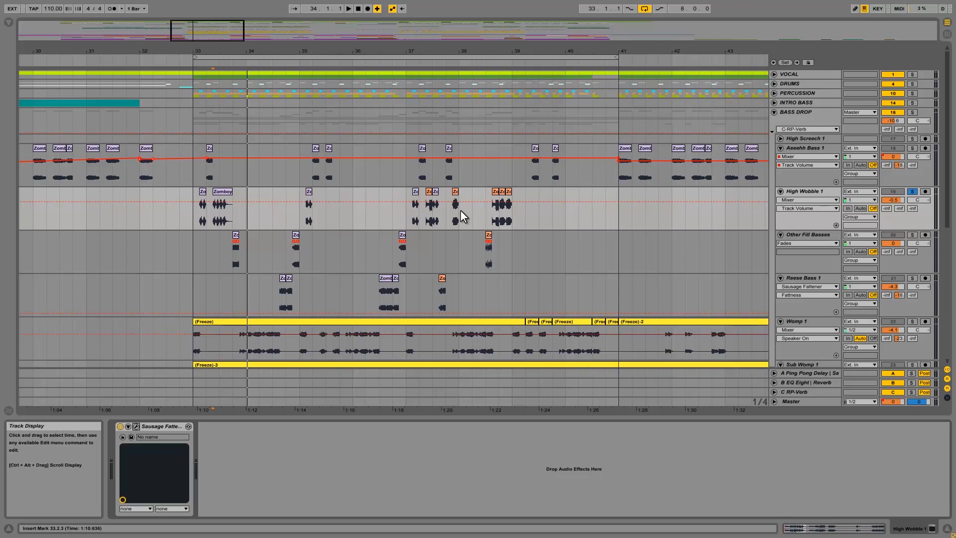
{"action": "left_click", "coordinate": [196, 213]}
{"action": "left_click", "coordinate": [196, 168]}
{"action": "left_click", "coordinate": [194, 211]}
{"action": "key", "text": "space"}
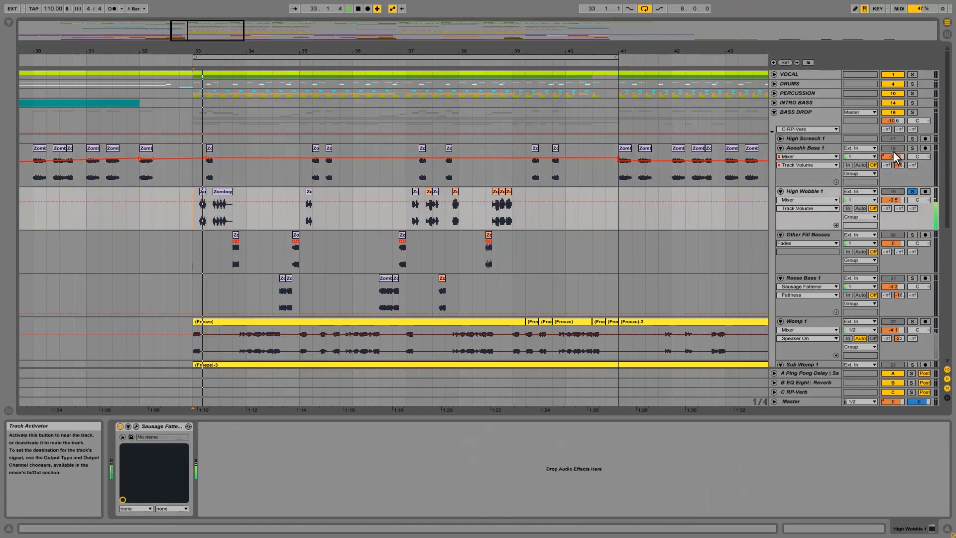
{"action": "key", "text": "space"}
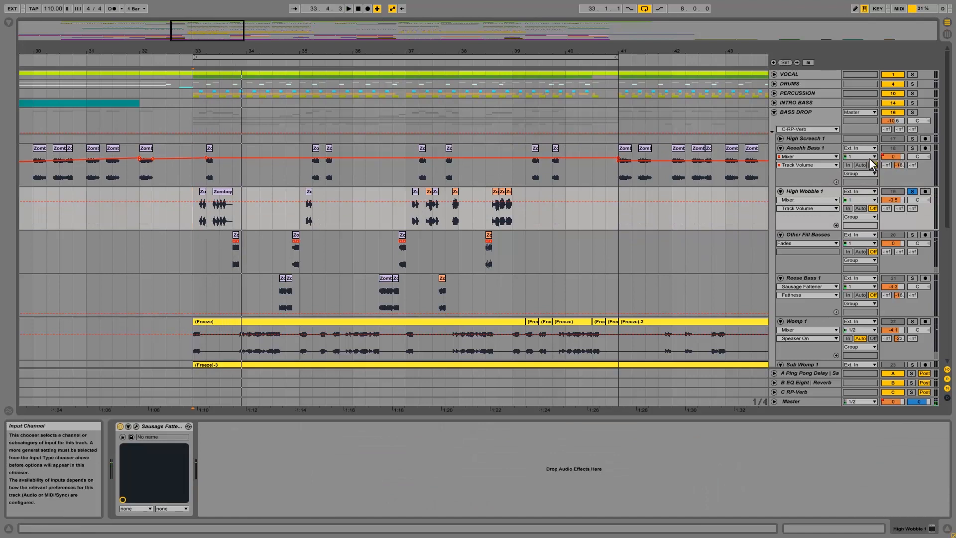
Step: Solo only the Aeeehh Bass 1 track and play its first clip in bar 33
{"action": "left_click", "coordinate": [912, 148]}
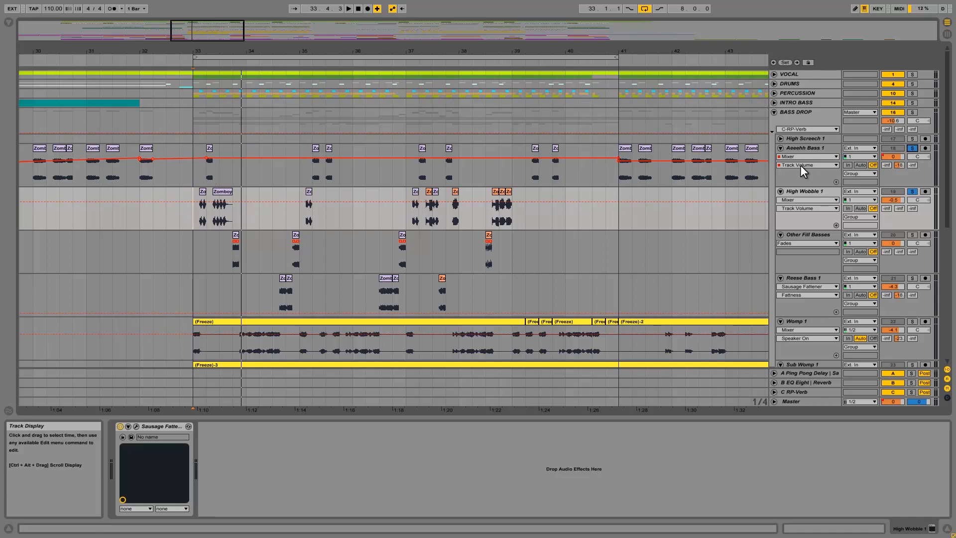
{"action": "left_click", "coordinate": [799, 150]}
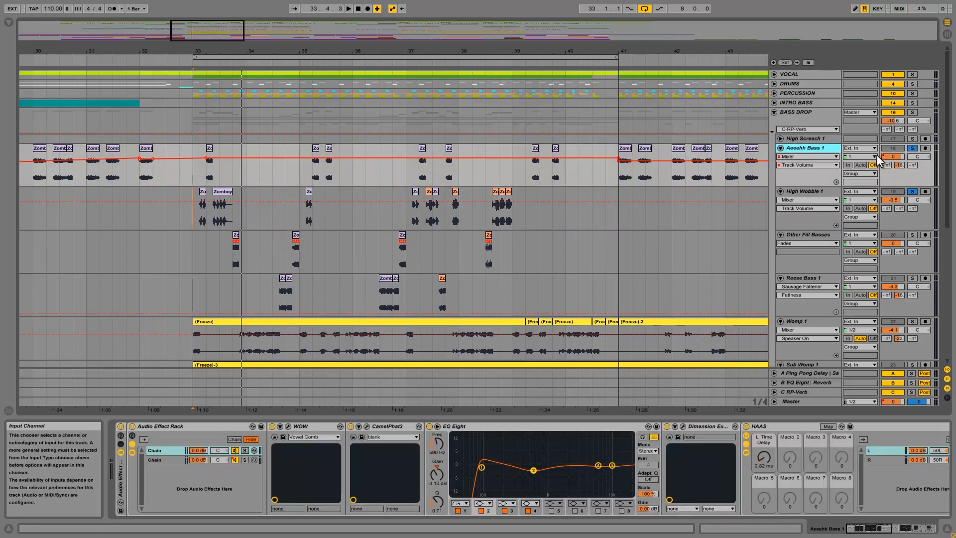
{"action": "left_click", "coordinate": [912, 192]}
{"action": "left_click", "coordinate": [912, 148]}
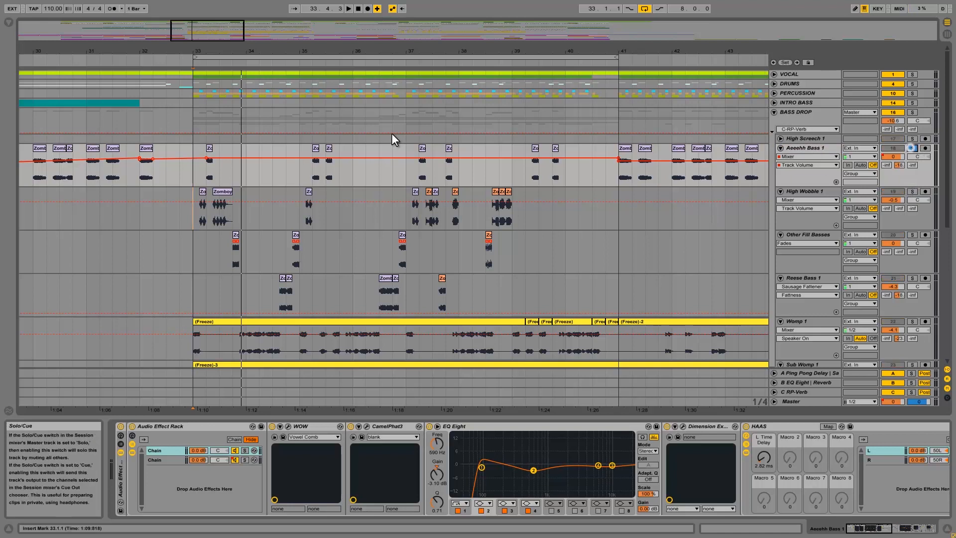
{"action": "left_click", "coordinate": [209, 149]}
{"action": "key", "text": "space"}
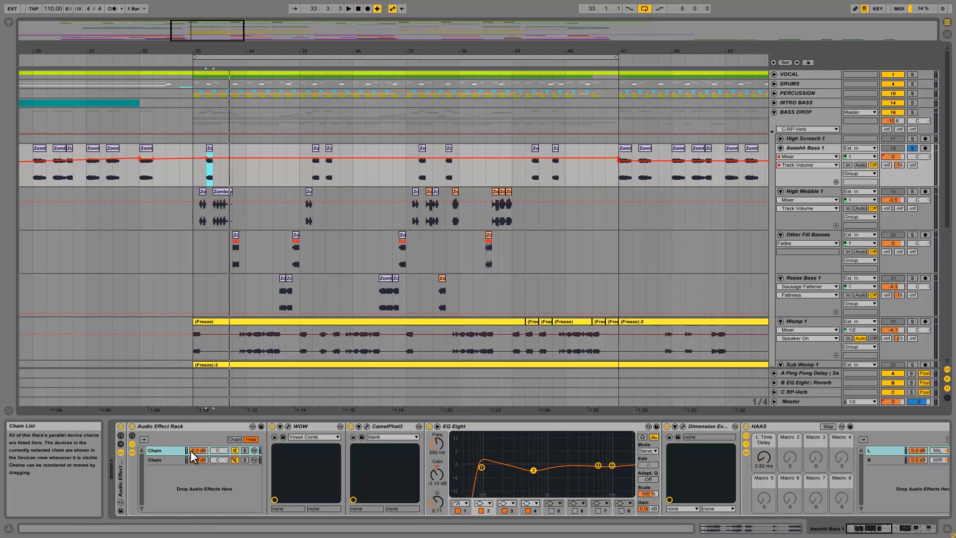
Step: Compare the bar 33 clip on Aeeehh Bass 1 by playing it with the outer Audio Effect Rack switched off and on again
{"action": "double_click", "coordinate": [213, 426]}
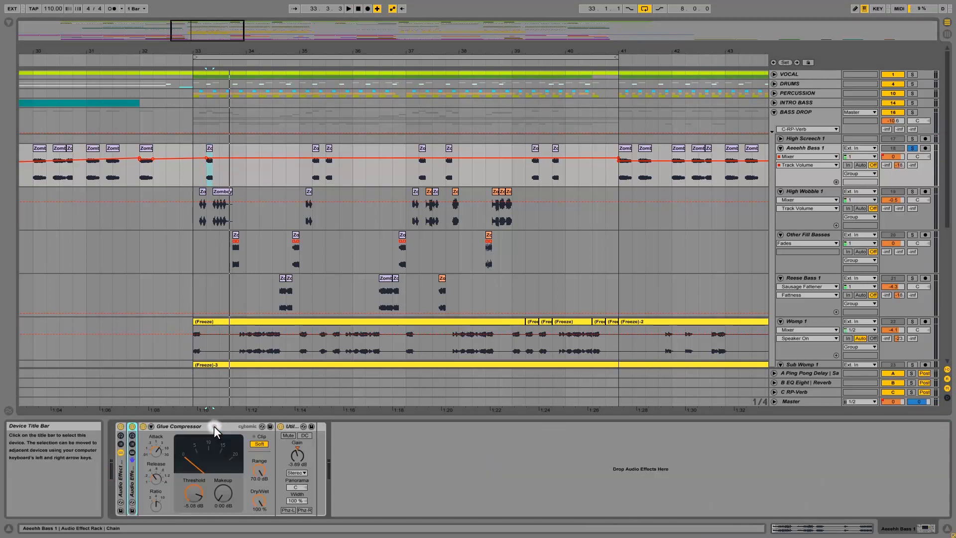
{"action": "left_click", "coordinate": [120, 426]}
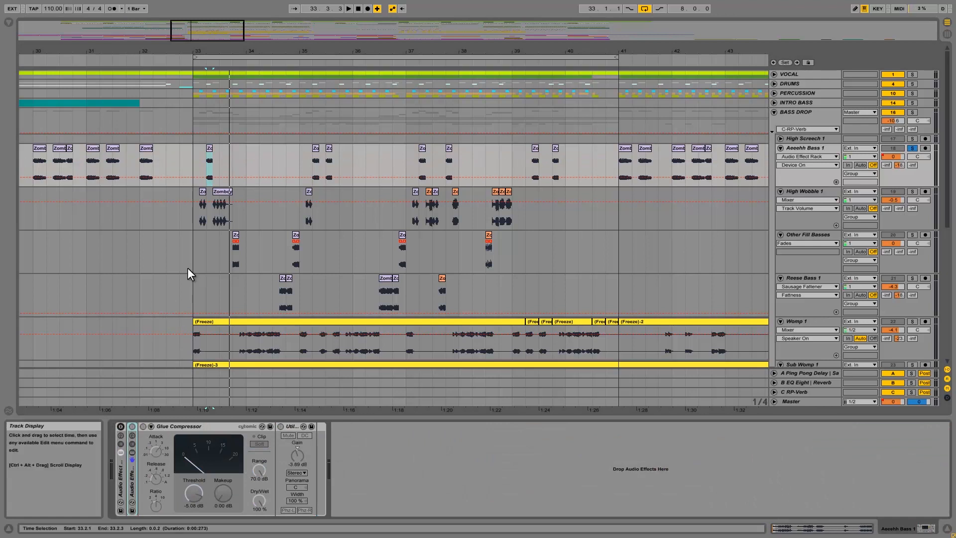
{"action": "key", "text": "space"}
{"action": "key", "text": "space"}
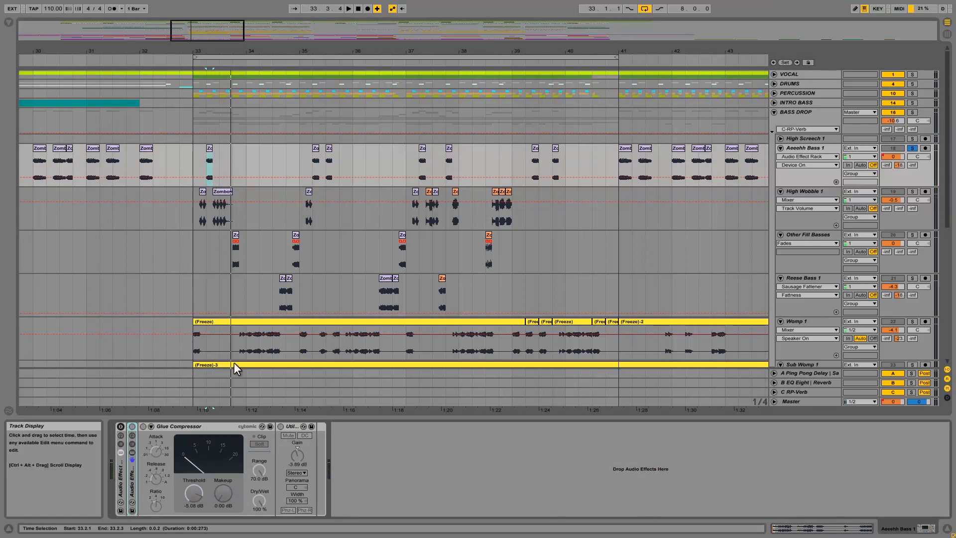
{"action": "left_click", "coordinate": [120, 427]}
{"action": "key", "text": "space"}
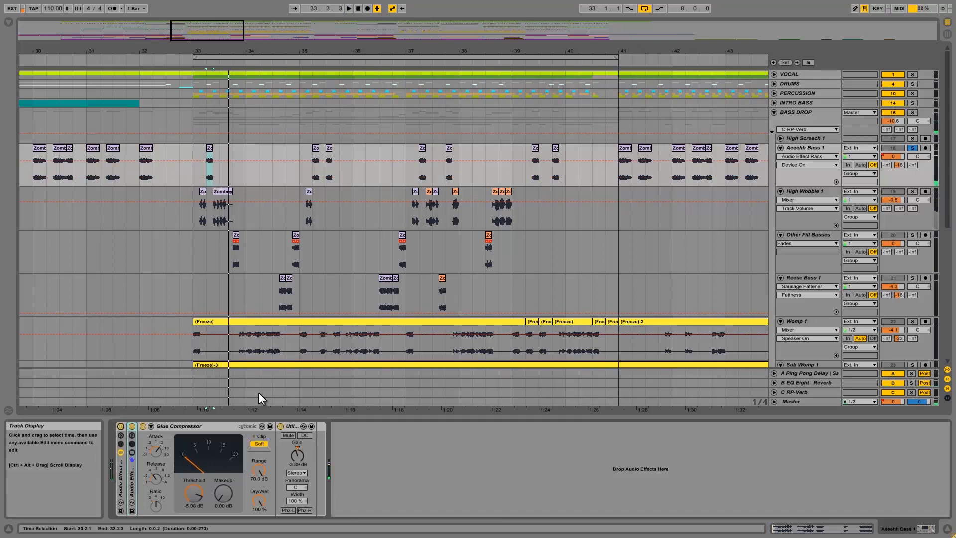
Step: Unfold the inner Audio Effect Rack on Aeeehh Bass 1 and examine the devices in both of its chains
{"action": "double_click", "coordinate": [118, 475]}
{"action": "double_click", "coordinate": [120, 473]}
{"action": "double_click", "coordinate": [131, 469]}
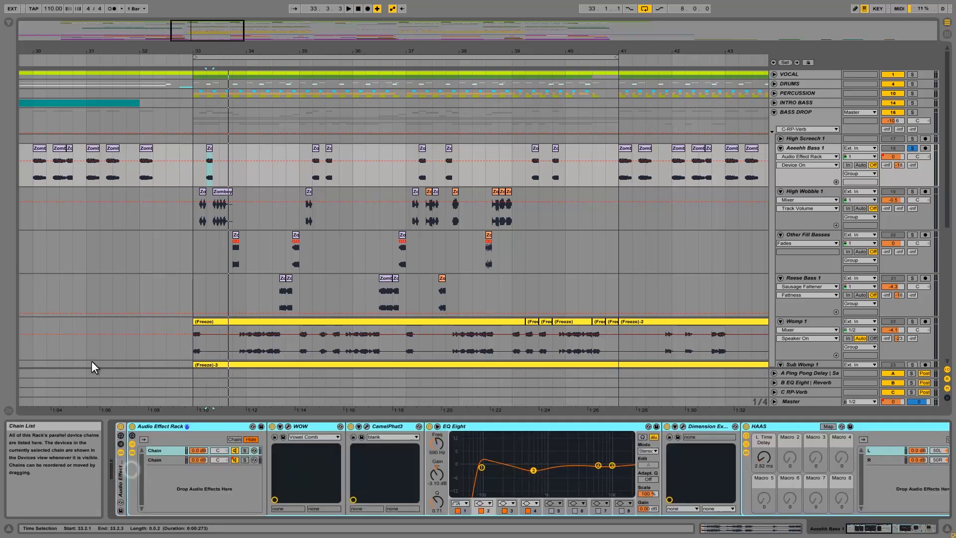
{"action": "left_click", "coordinate": [169, 459]}
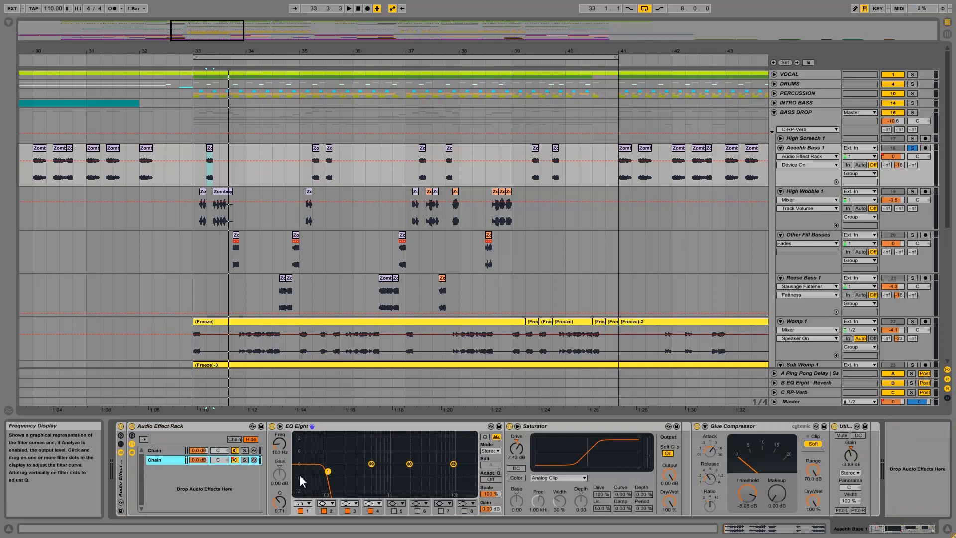
{"action": "left_click", "coordinate": [169, 451]}
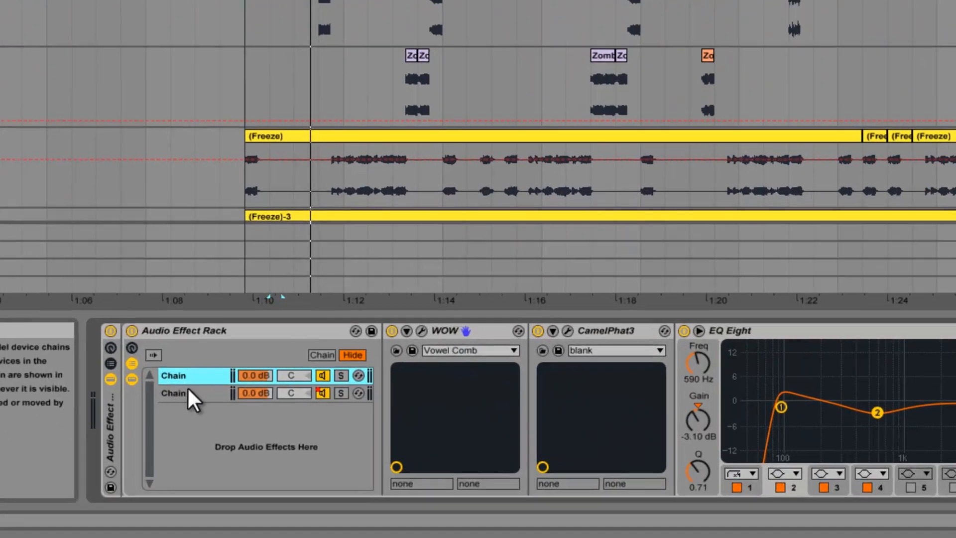
{"action": "left_click", "coordinate": [188, 391]}
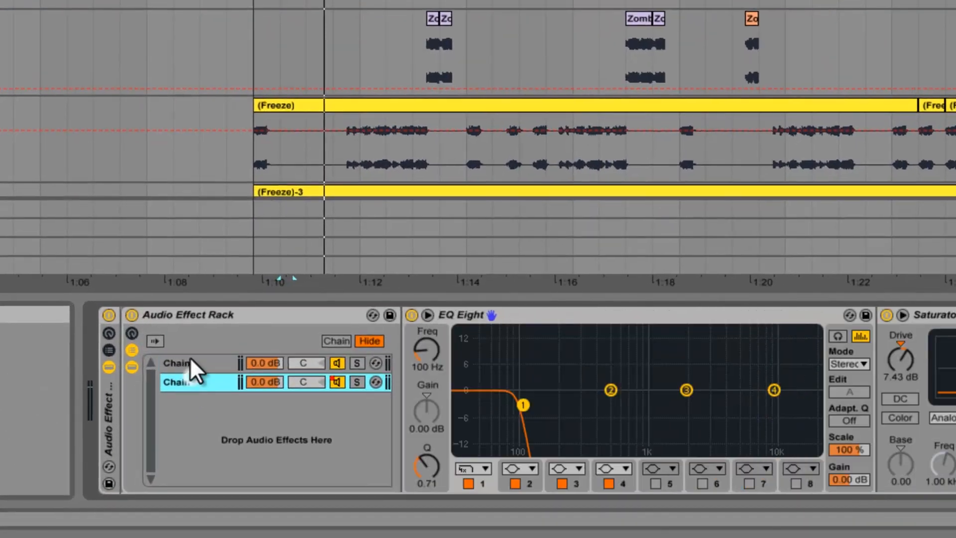
{"action": "left_click", "coordinate": [191, 377]}
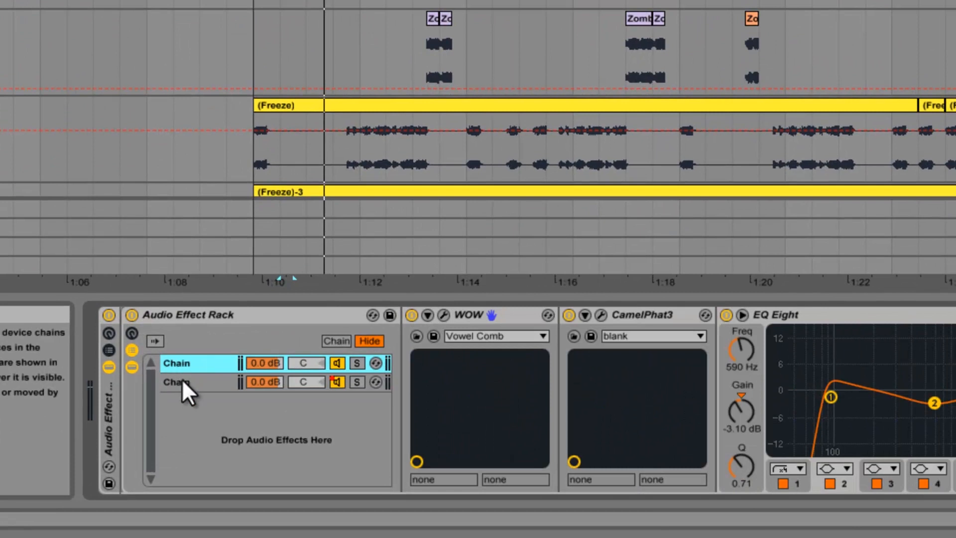
Step: Rename the second chain of the Audio Effect Rack as SUB
{"action": "left_click", "coordinate": [196, 381]}
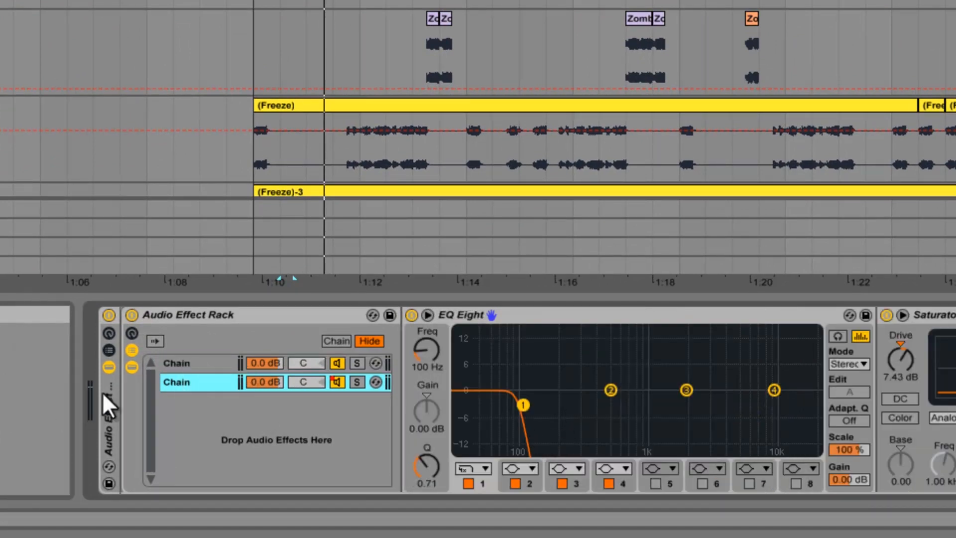
{"action": "key", "text": "ctrl+r"}
{"action": "type", "text": "SUB"}
{"action": "key", "text": "Return"}
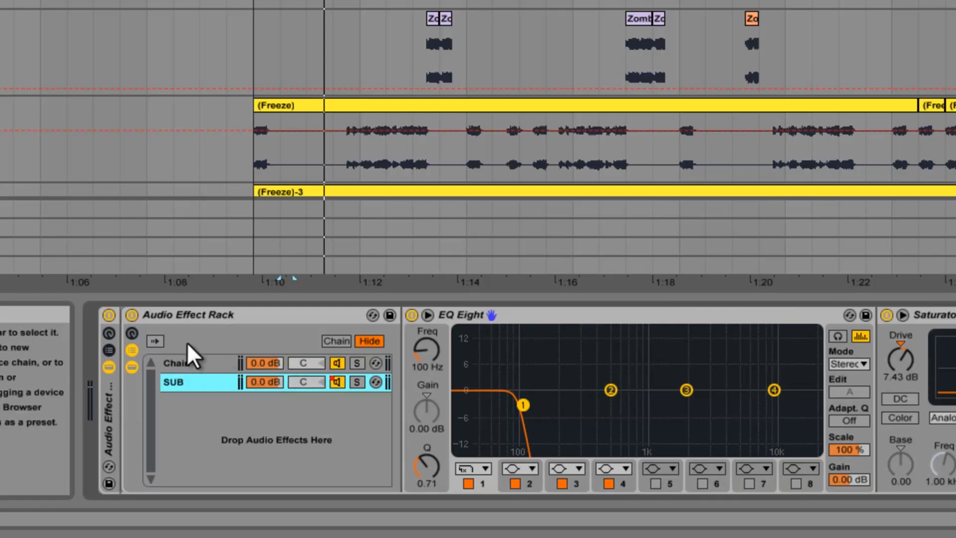
Step: Show the first chain's WOW plug-in and examine the modulation assigned to its Resonance, Cutoff and Overdrive controls
{"action": "left_click", "coordinate": [191, 363]}
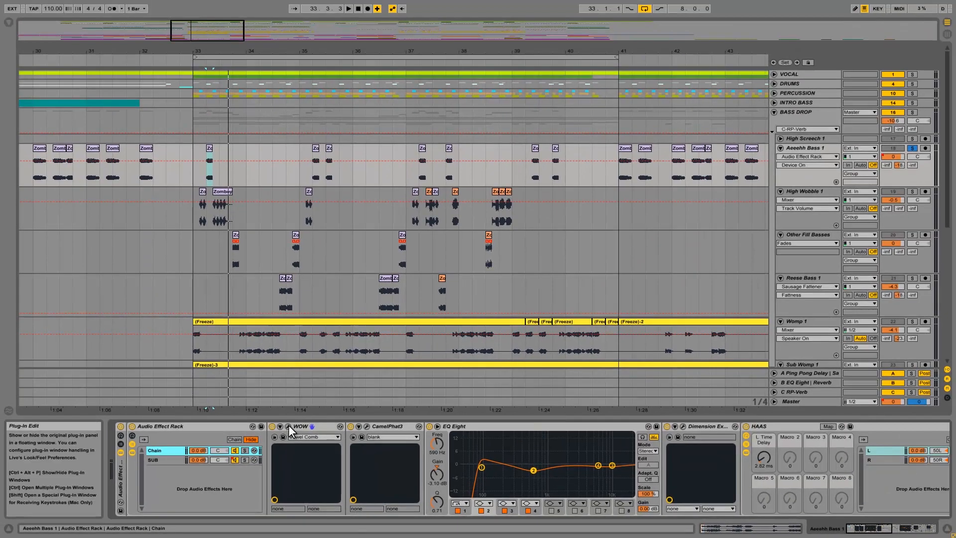
{"action": "key", "text": "ctrl+alt+p"}
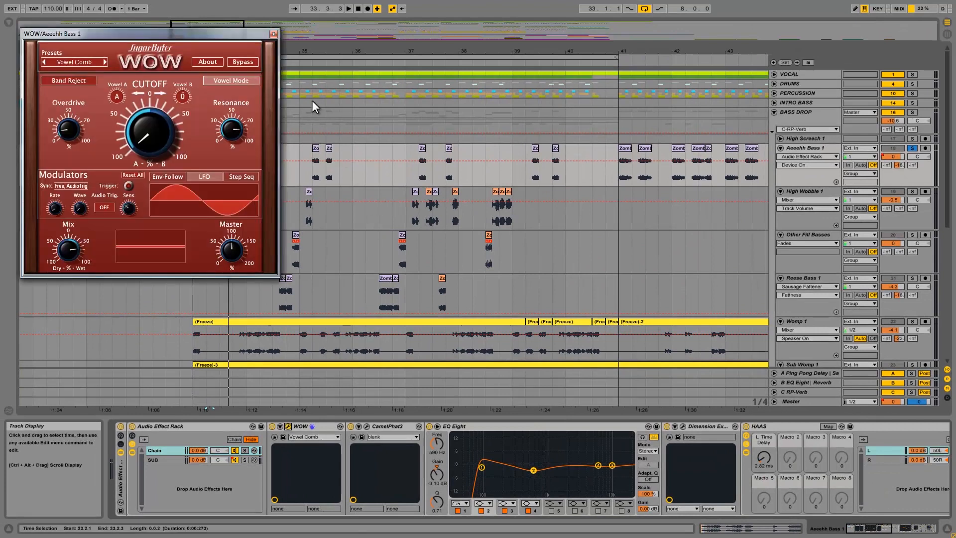
{"action": "left_click_drag", "start_coordinate": [115, 31], "coordinate": [414, 118]}
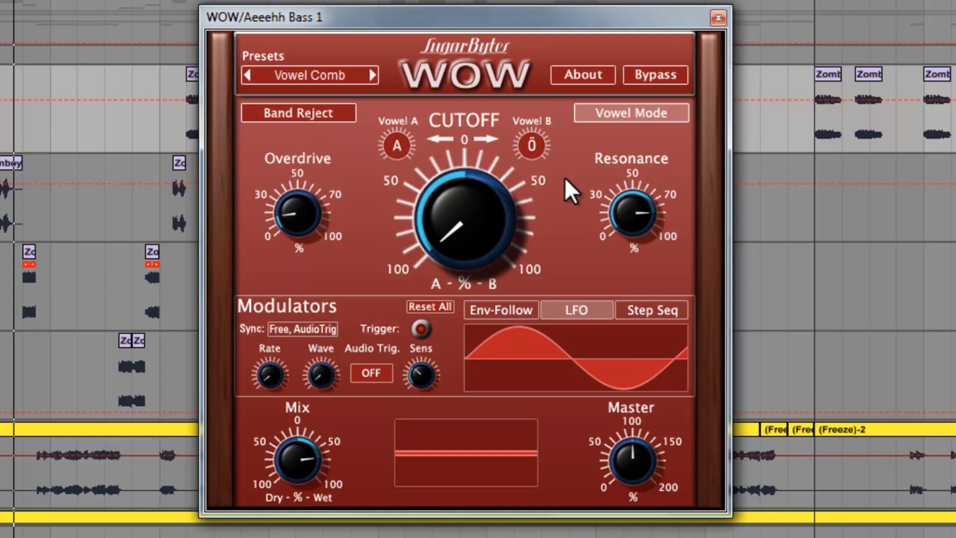
{"action": "right_click", "coordinate": [629, 215]}
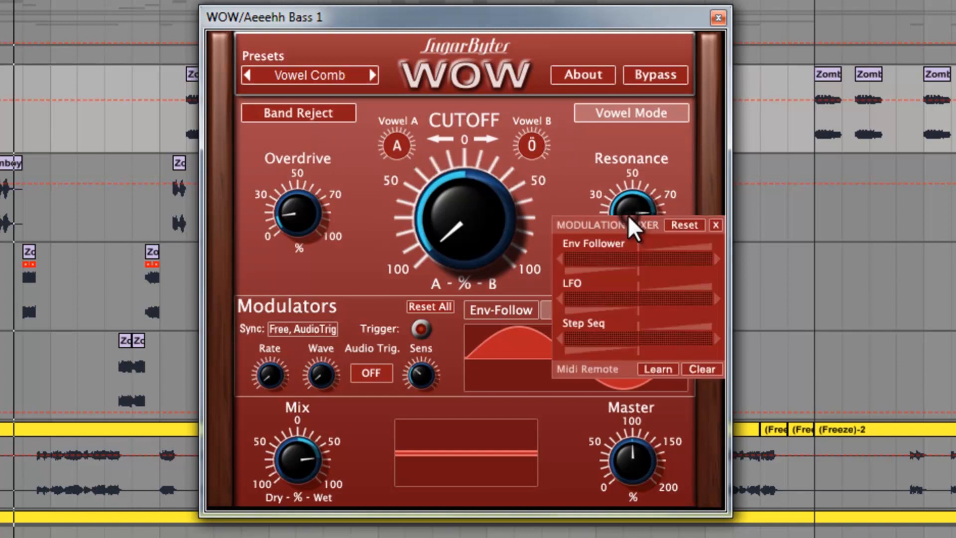
{"action": "left_click", "coordinate": [623, 170]}
{"action": "right_click", "coordinate": [449, 210]}
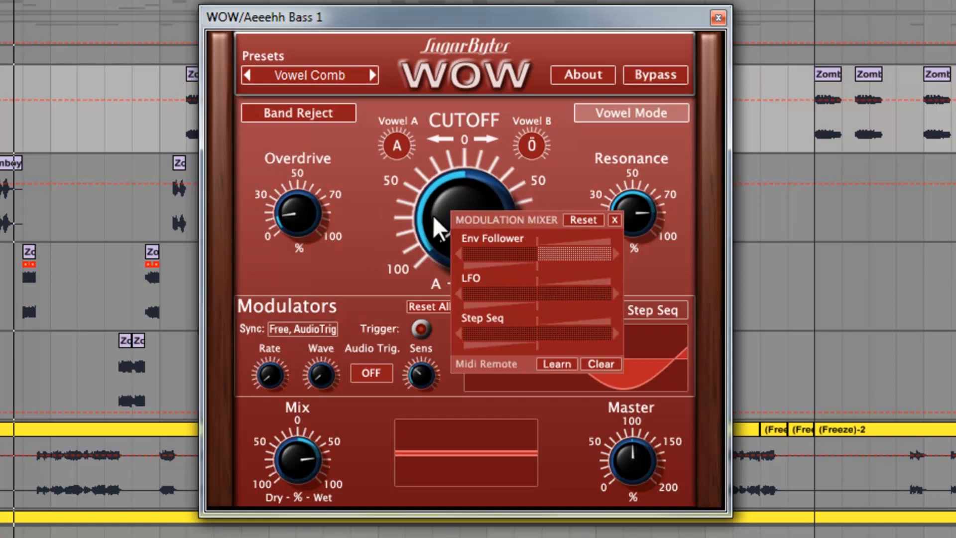
{"action": "left_click", "coordinate": [341, 225]}
{"action": "right_click", "coordinate": [291, 209]}
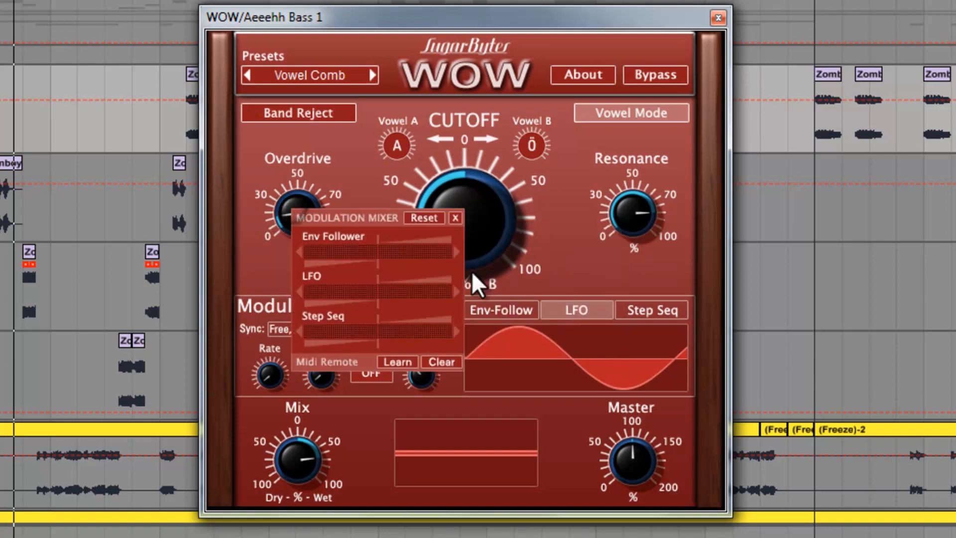
{"action": "left_click", "coordinate": [330, 167]}
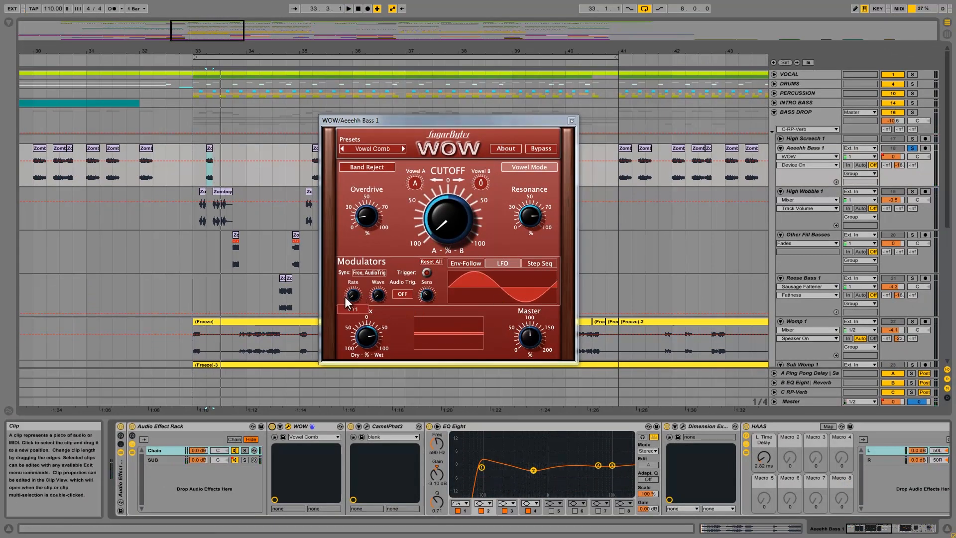
Step: Examine WOW's LFO Rate and Cutoff modulation and its envelope follower settings, then close the plug-in window
{"action": "mouse_move", "coordinate": [352, 294]}
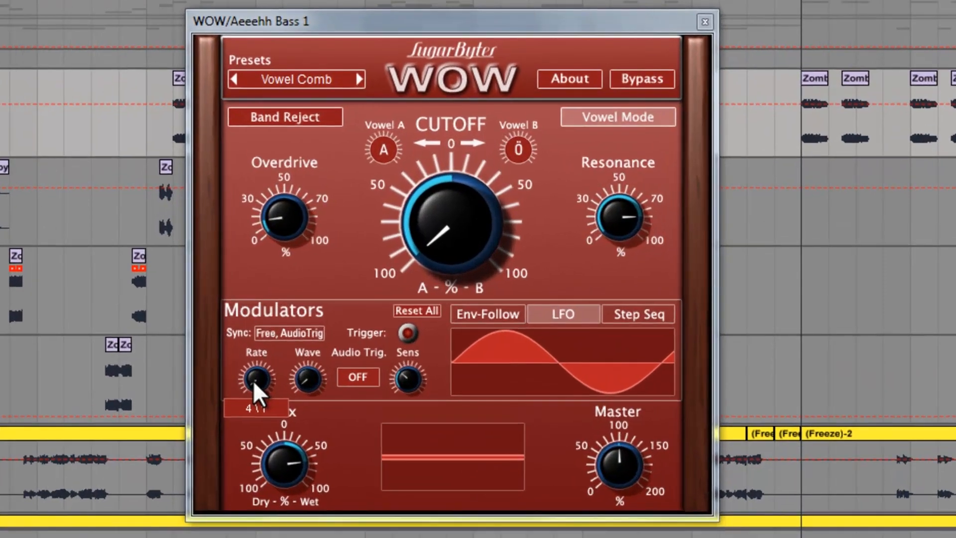
{"action": "right_click", "coordinate": [253, 380]}
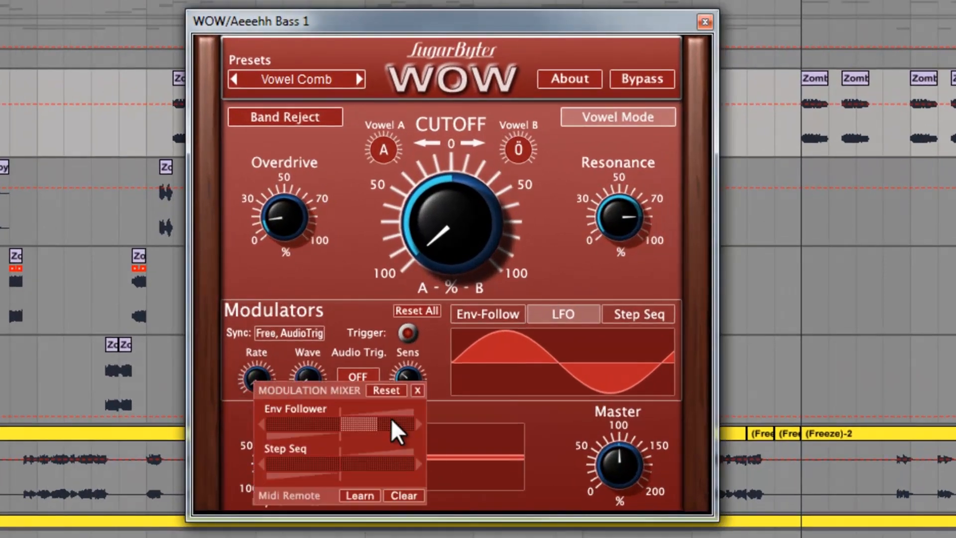
{"action": "left_click", "coordinate": [359, 321]}
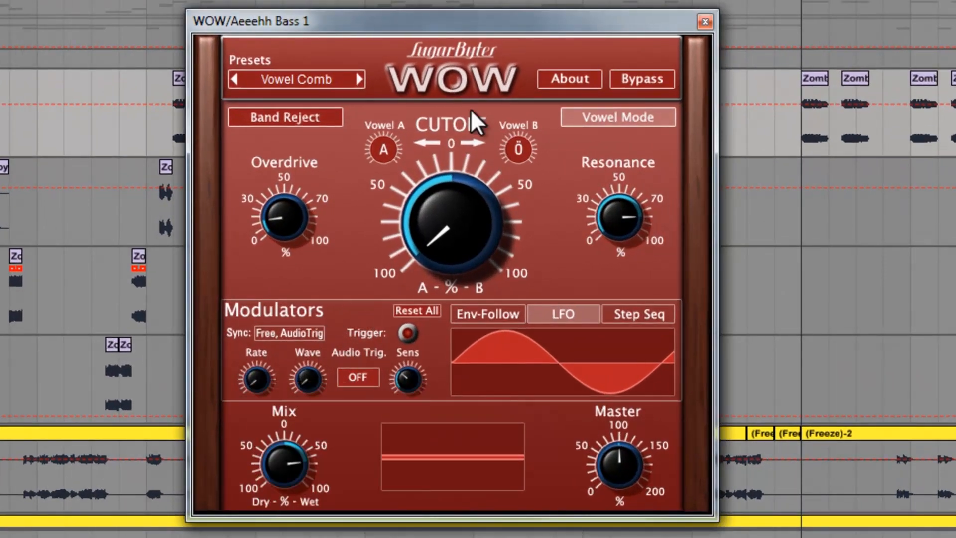
{"action": "right_click", "coordinate": [460, 234]}
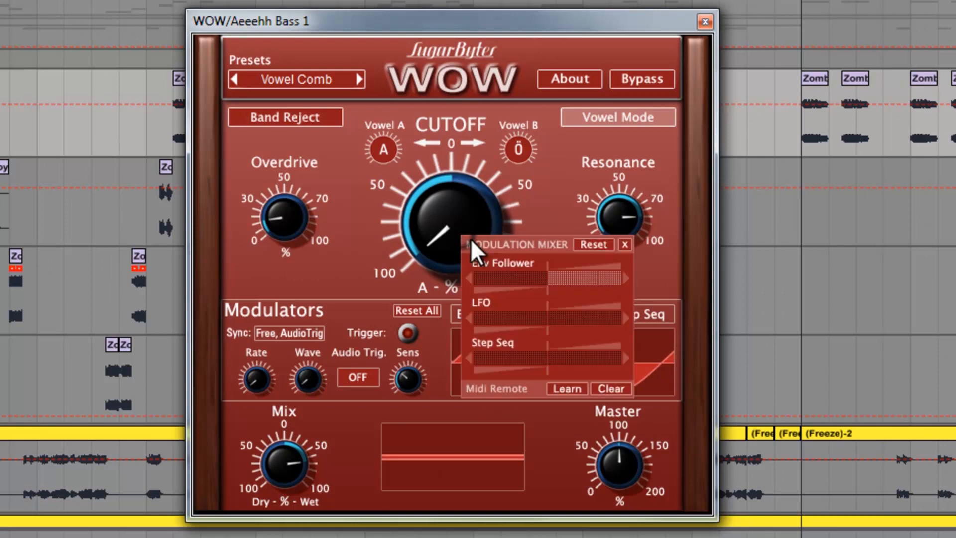
{"action": "left_click", "coordinate": [572, 173]}
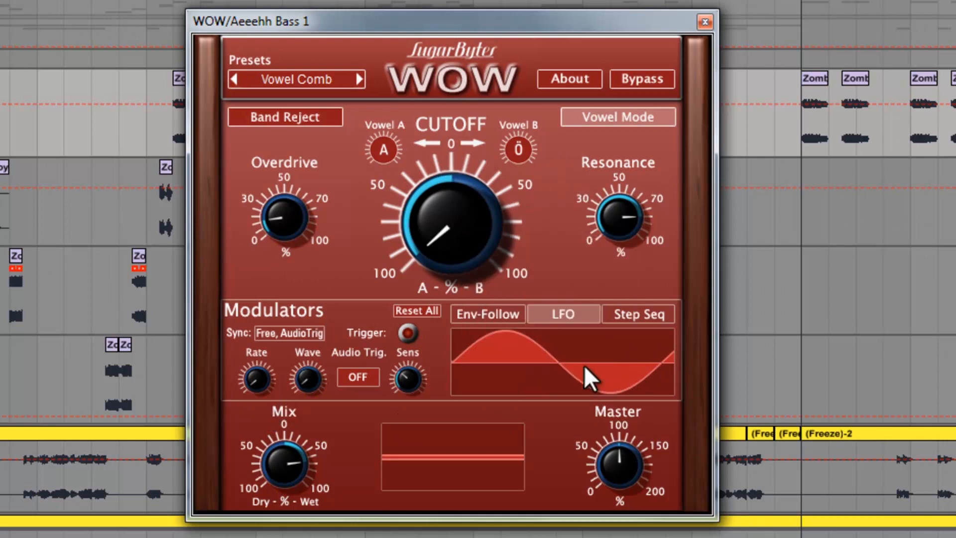
{"action": "left_click", "coordinate": [493, 314]}
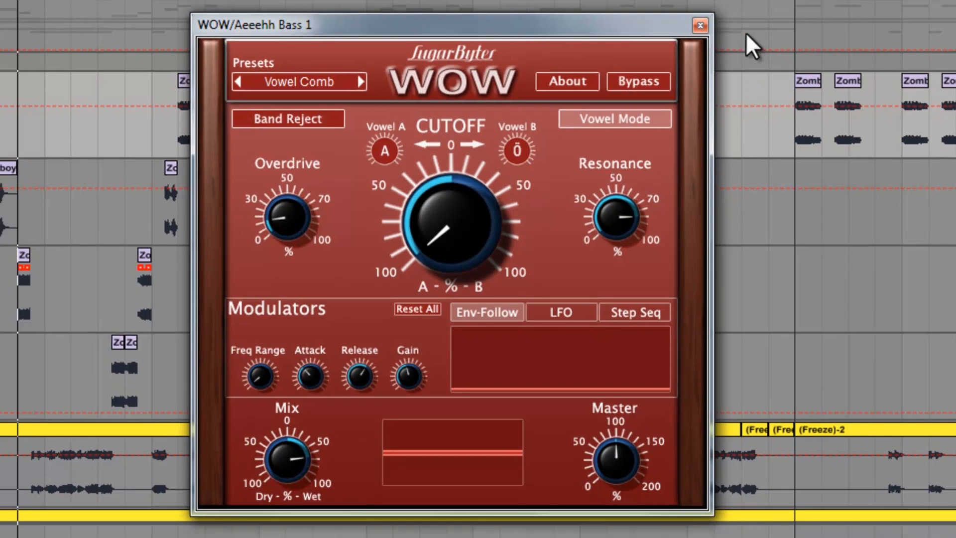
{"action": "left_click", "coordinate": [700, 25]}
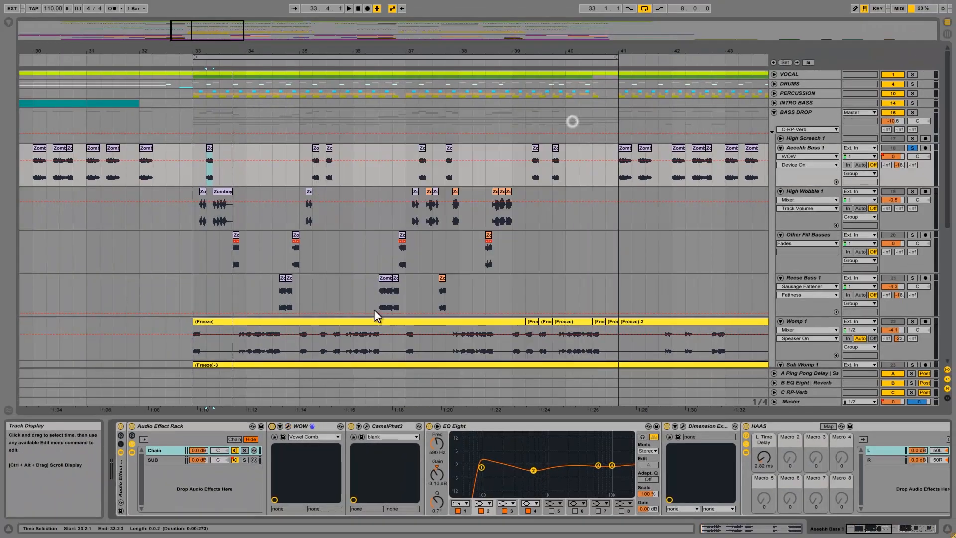
Step: Examine the CamelPhat3 distortion and flanger settings on Aeeehh Bass 1 and close the plug-in window
{"action": "left_click", "coordinate": [367, 427]}
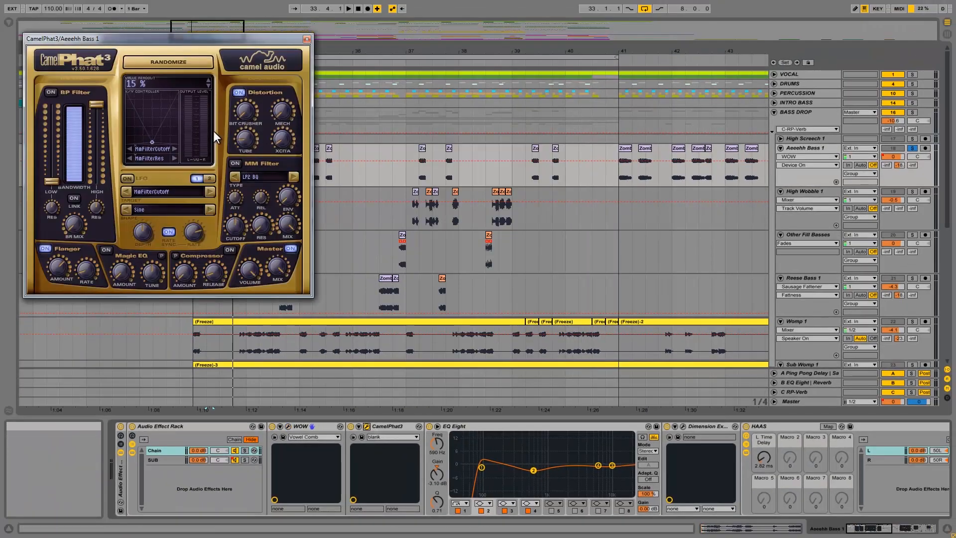
{"action": "left_click_drag", "start_coordinate": [149, 38], "coordinate": [396, 80]}
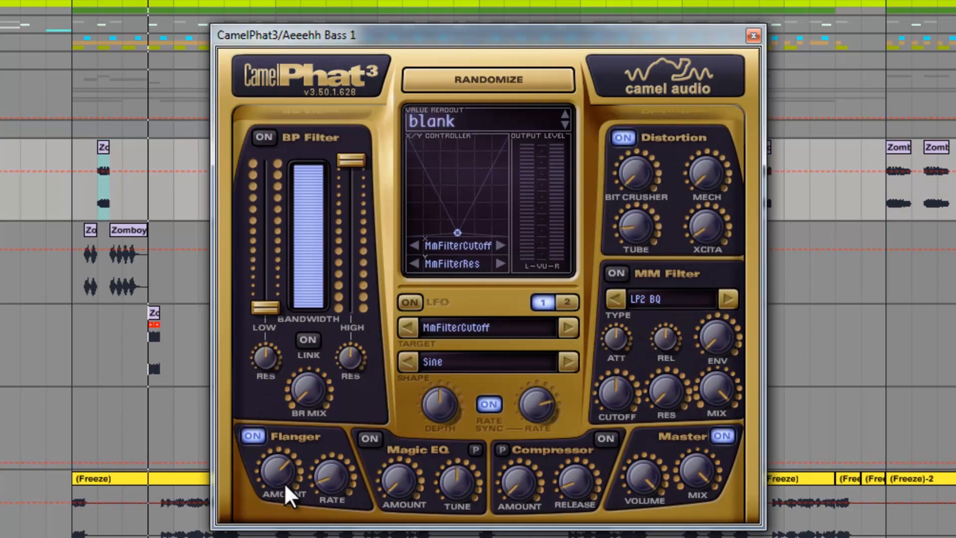
{"action": "left_click", "coordinate": [753, 36]}
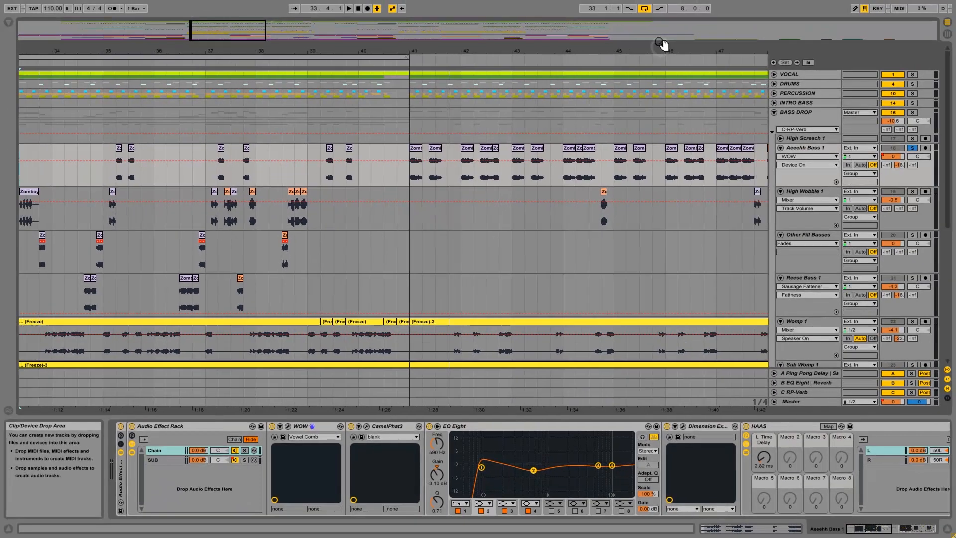
Step: Select the Aeeehh Bass 1 clips from bar 41 to bar 48, play them, and return the insert marker to bar 33
{"action": "left_click_drag", "start_coordinate": [662, 45], "coordinate": [659, 46]}
{"action": "left_click_drag", "start_coordinate": [436, 169], "coordinate": [682, 157]}
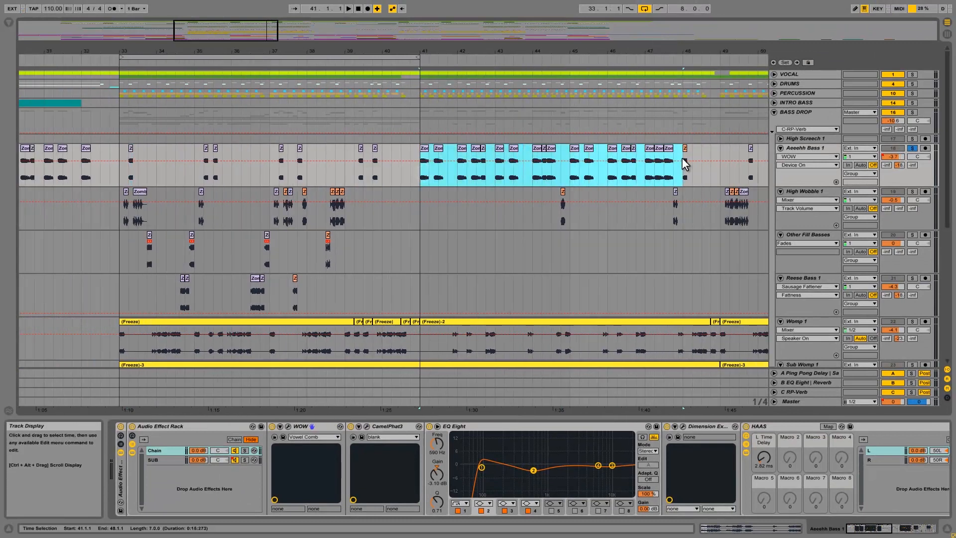
{"action": "key", "text": "space"}
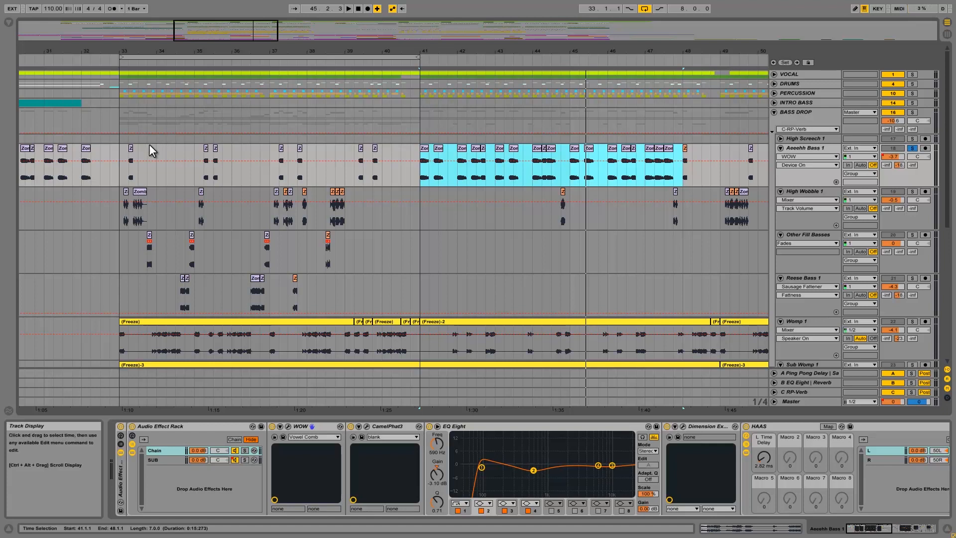
{"action": "left_click", "coordinate": [120, 156]}
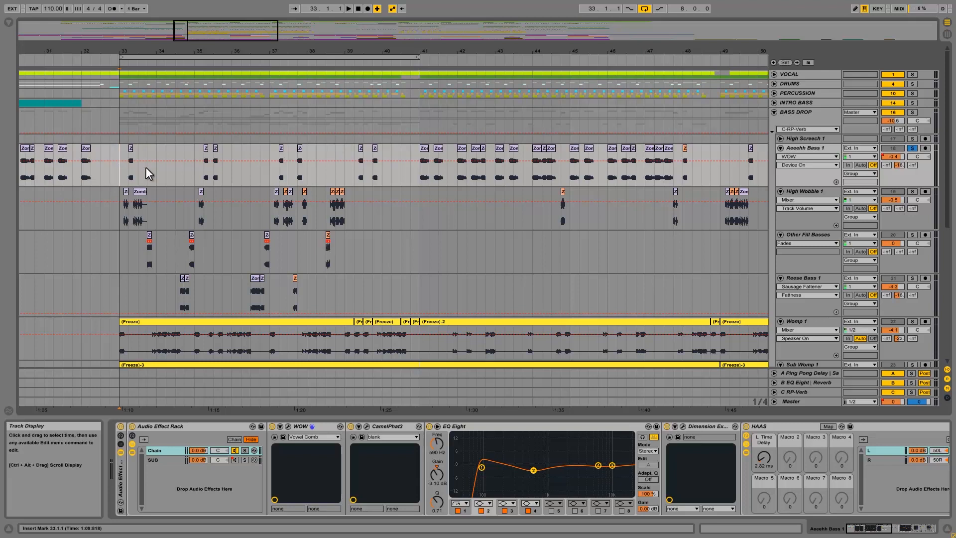
Step: Solo High Wobble 1 alongside Aeeehh Bass 1, play them from bar 33, and add Other Fill Basses to the solo
{"action": "left_click", "coordinate": [913, 191], "text": "ctrl"}
{"action": "key", "text": "space"}
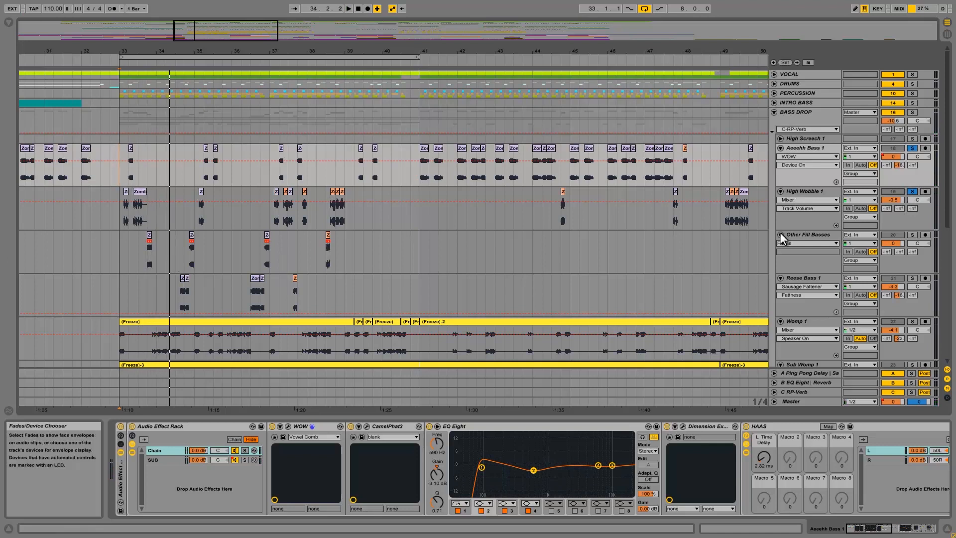
{"action": "left_click", "coordinate": [912, 235], "text": "ctrl"}
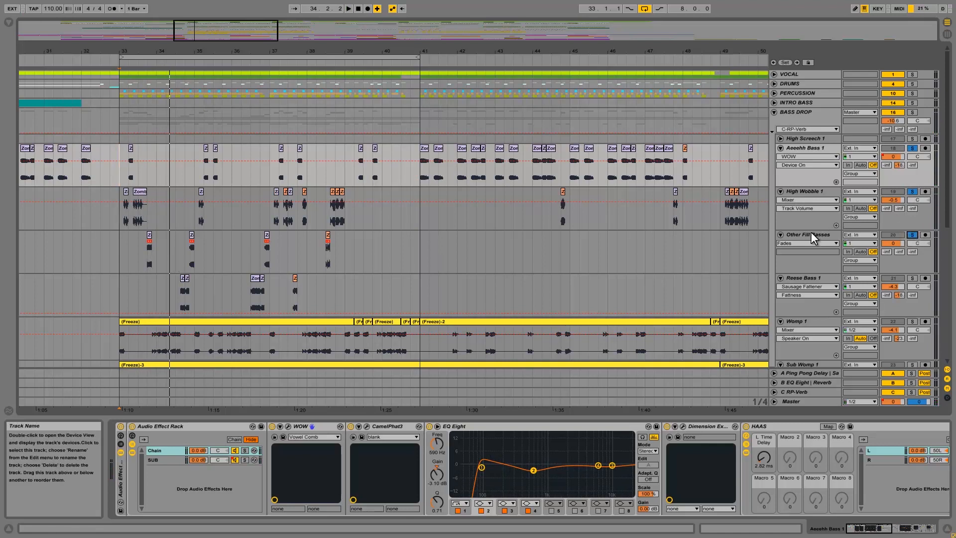
Step: Examine the Sausage Fattener's Fatness and Color settings on Other Fill Basses and close the plug-in window
{"action": "left_click", "coordinate": [811, 231]}
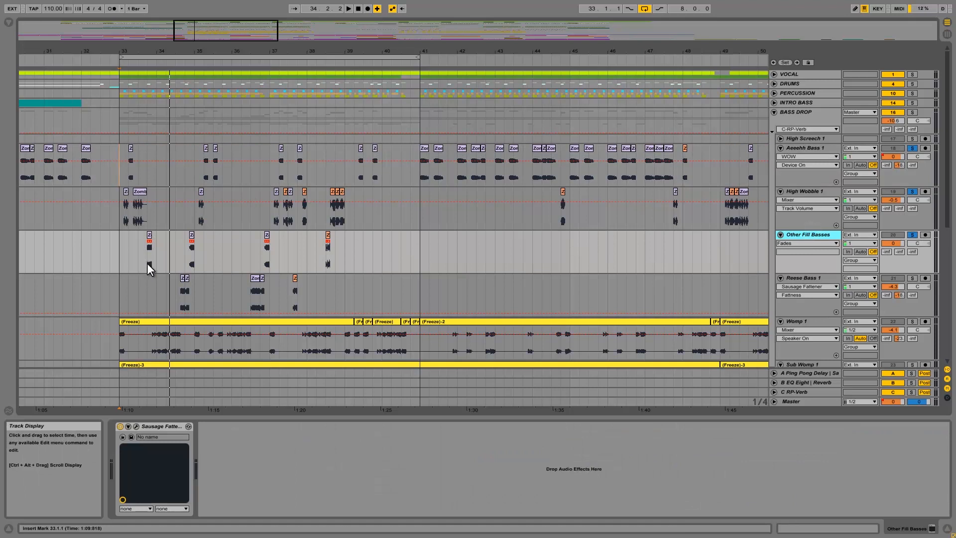
{"action": "left_click", "coordinate": [135, 426]}
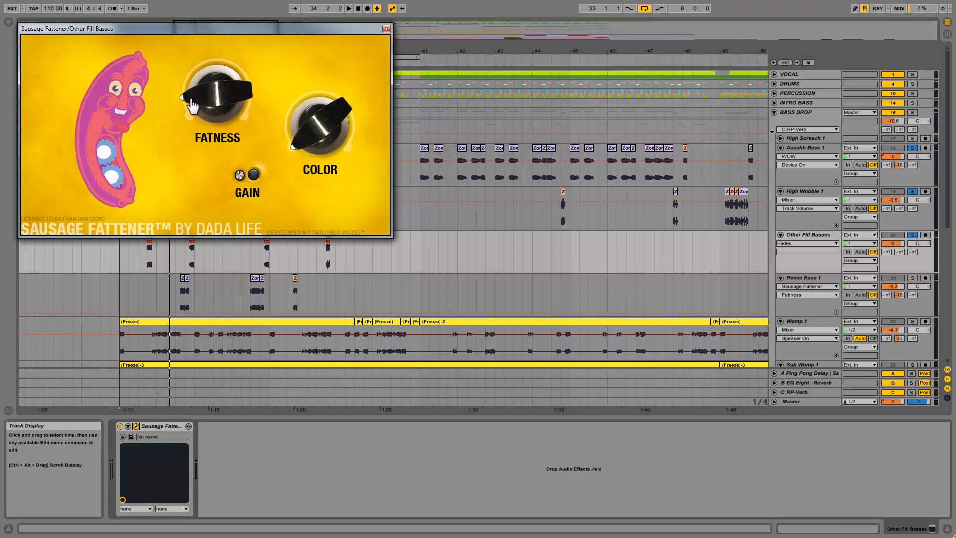
{"action": "left_click_drag", "start_coordinate": [192, 105], "coordinate": [193, 80]}
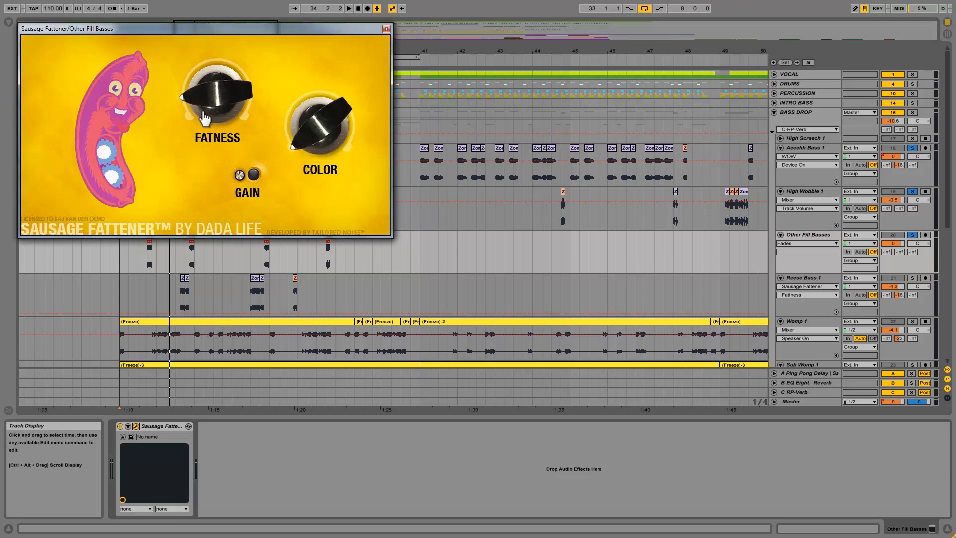
{"action": "left_click", "coordinate": [386, 29]}
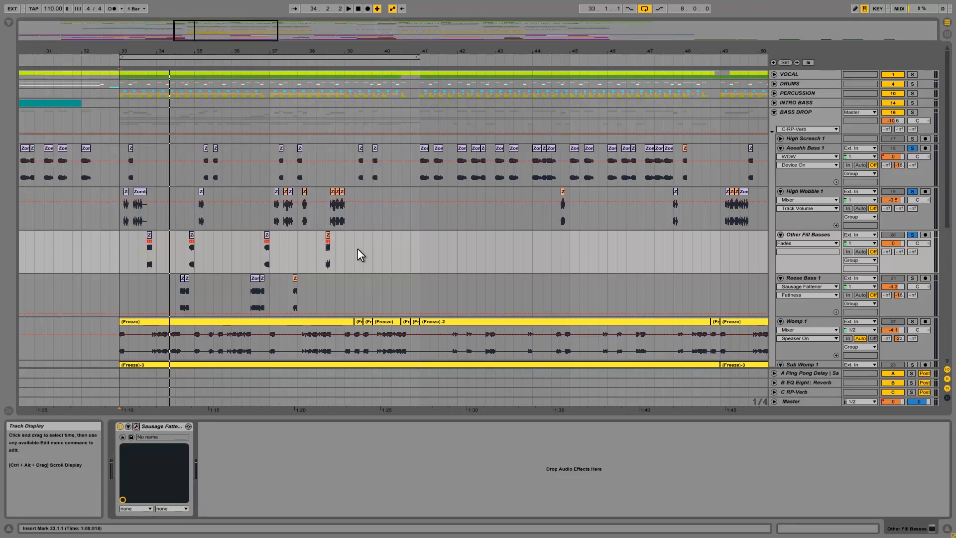
Step: Play the soloed basses from the first Other Fill Basses clip at 33.4.1, then play them again from bar 33
{"action": "left_click", "coordinate": [148, 245]}
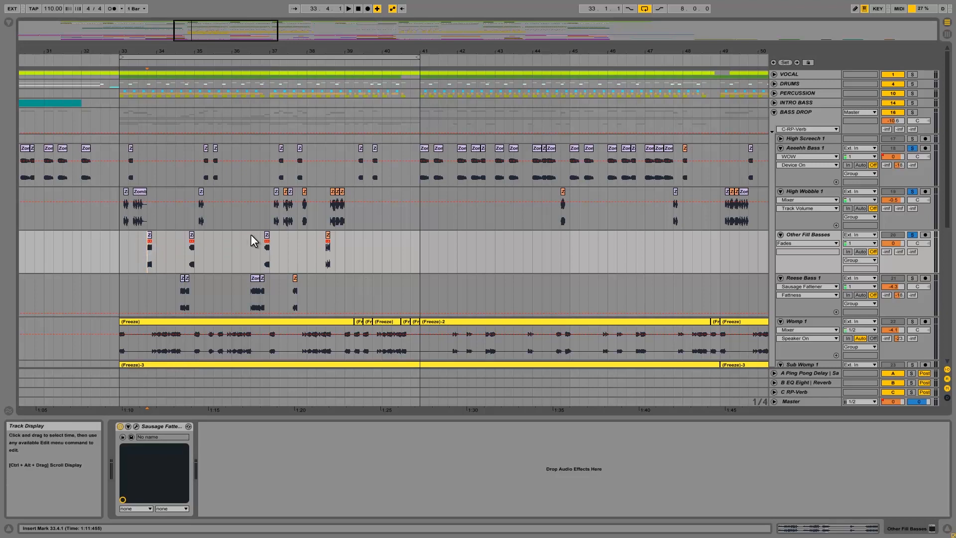
{"action": "key", "text": "space"}
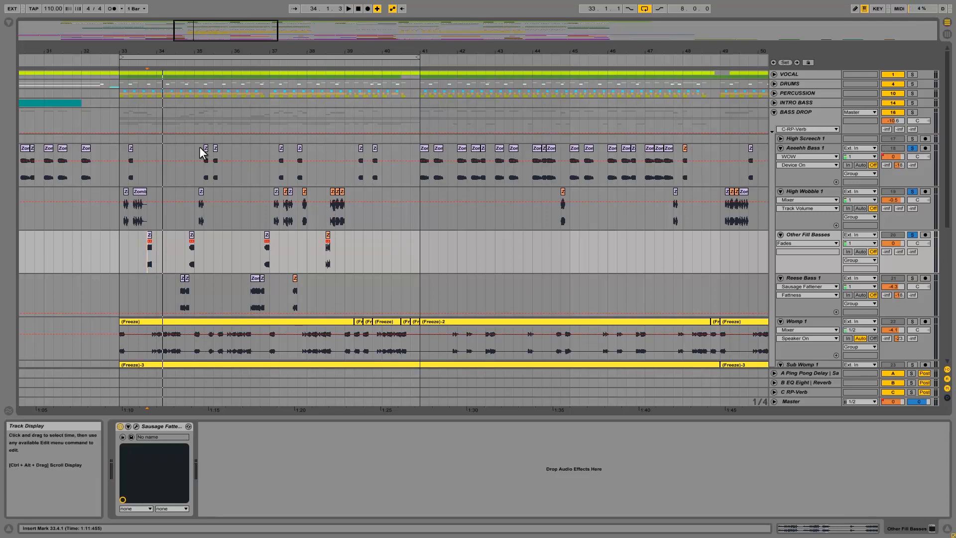
{"action": "left_click", "coordinate": [121, 150]}
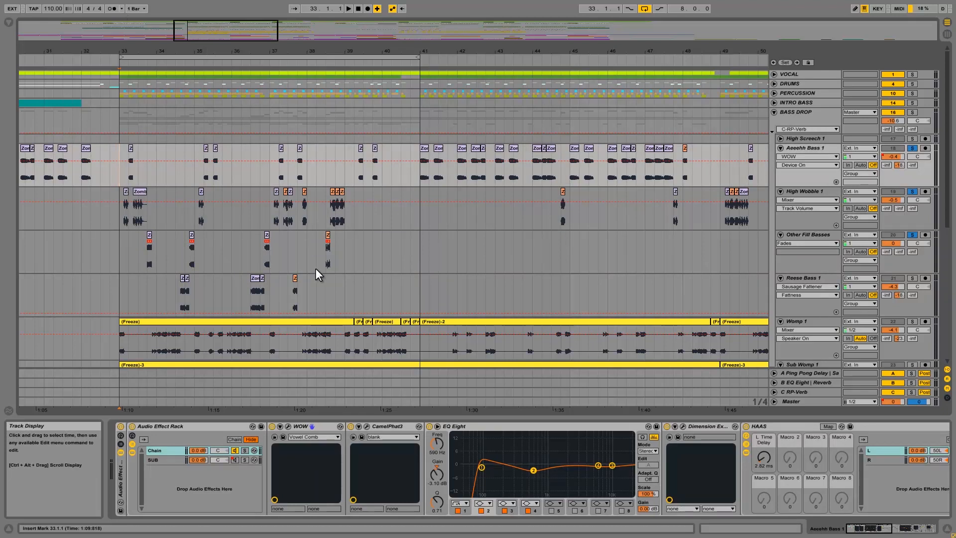
{"action": "key", "text": "space"}
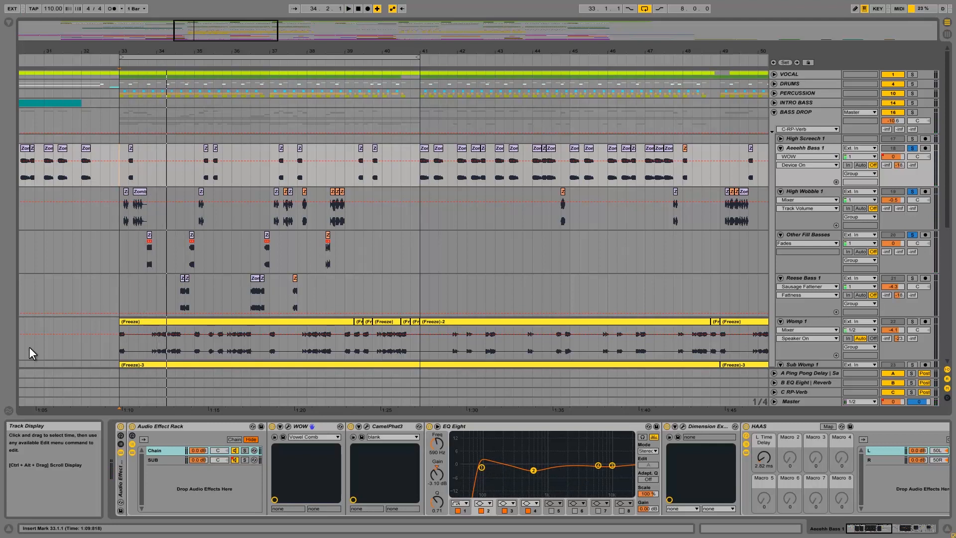
Step: Add Womp 1 and Sub Womp 1 to the soloed basses and play from bar 33, then from 33.4.1
{"action": "left_click", "coordinate": [912, 321]}
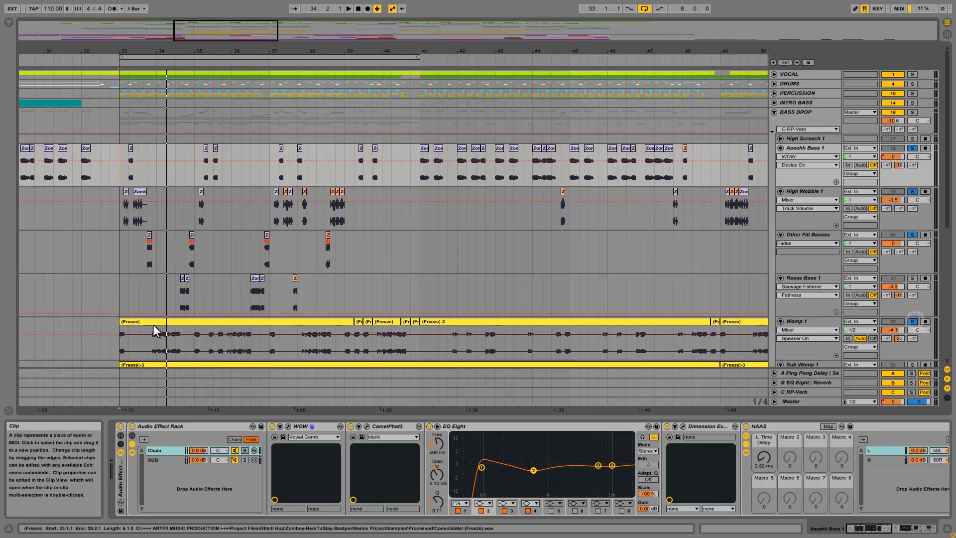
{"action": "left_click", "coordinate": [120, 344]}
{"action": "scroll", "coordinate": [796, 318], "scroll_direction": "down", "scroll_amount": 2}
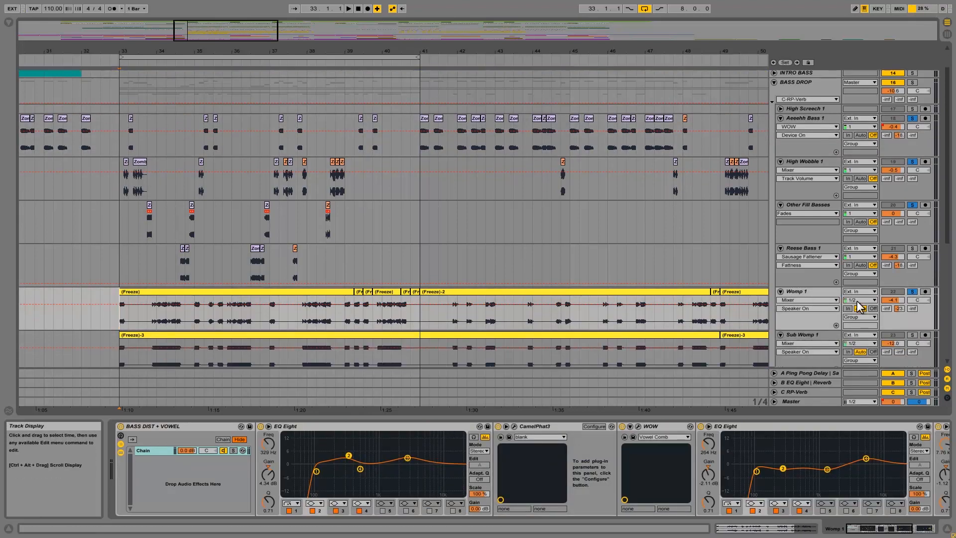
{"action": "left_click", "coordinate": [911, 335]}
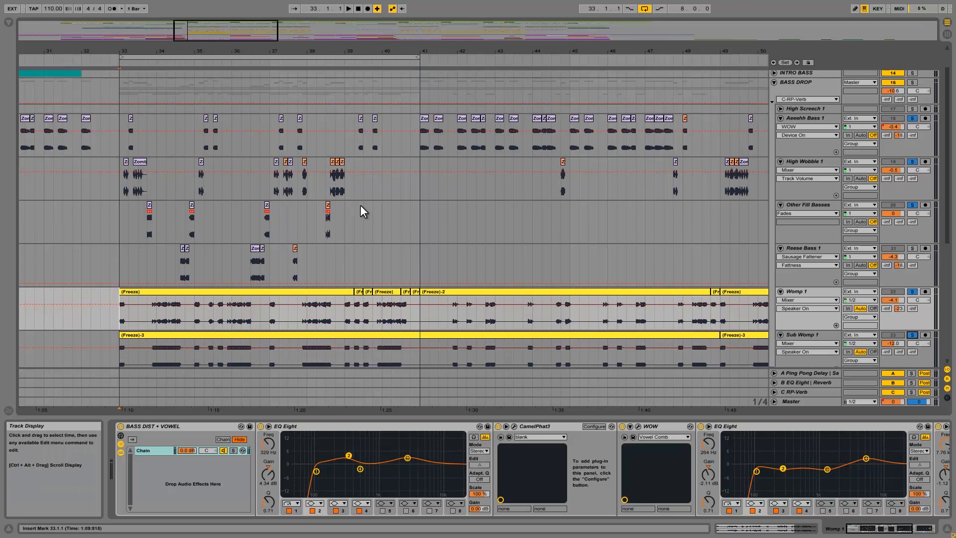
{"action": "key", "text": "space"}
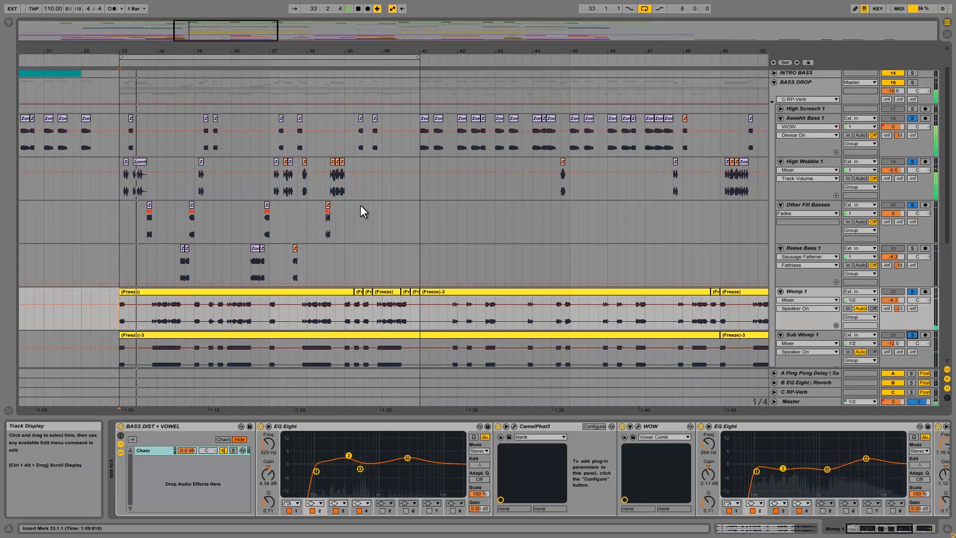
{"action": "key", "text": "space"}
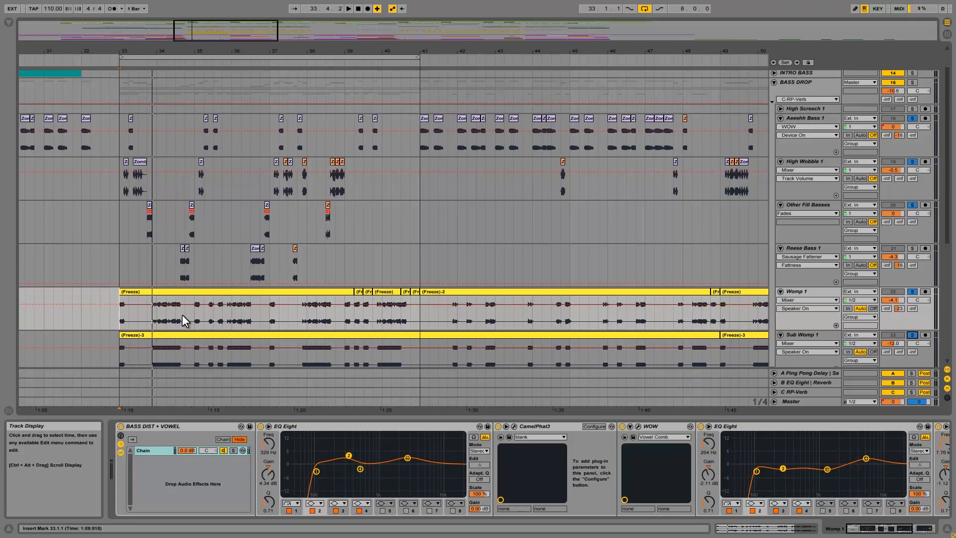
{"action": "left_click", "coordinate": [151, 313]}
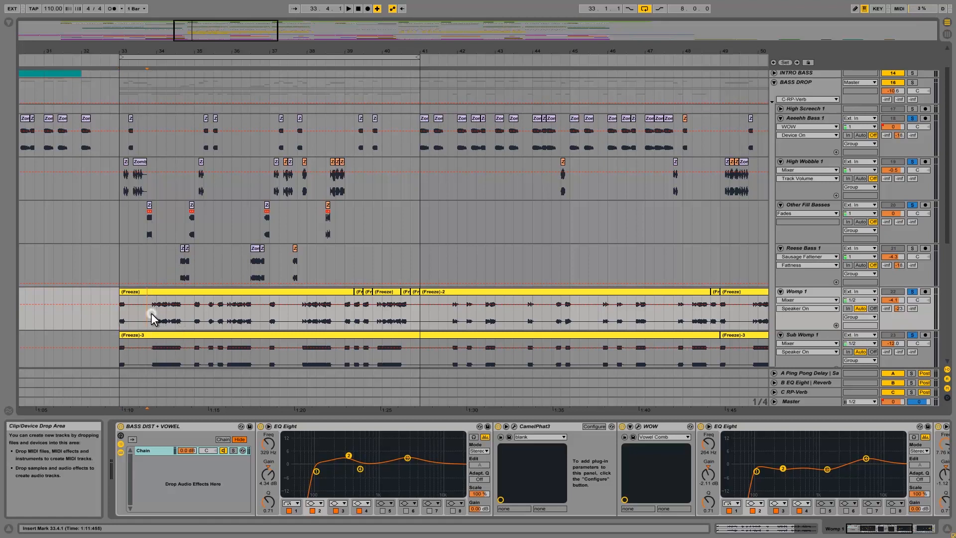
{"action": "key", "text": "space"}
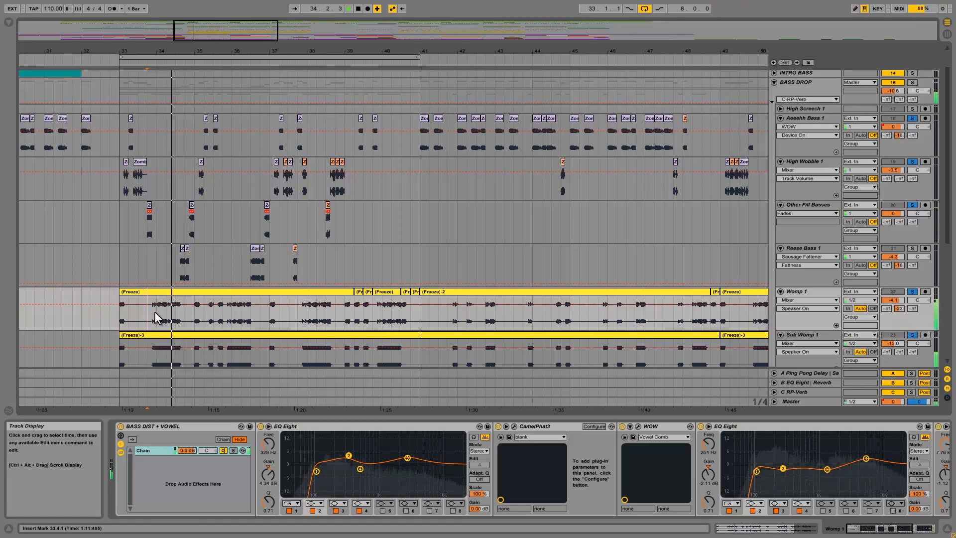
Step: Place the insert marker at the first Reese Bass 1 clips, solo only that track, and show Aeeehh Bass 1's effects
{"action": "left_click", "coordinate": [180, 259]}
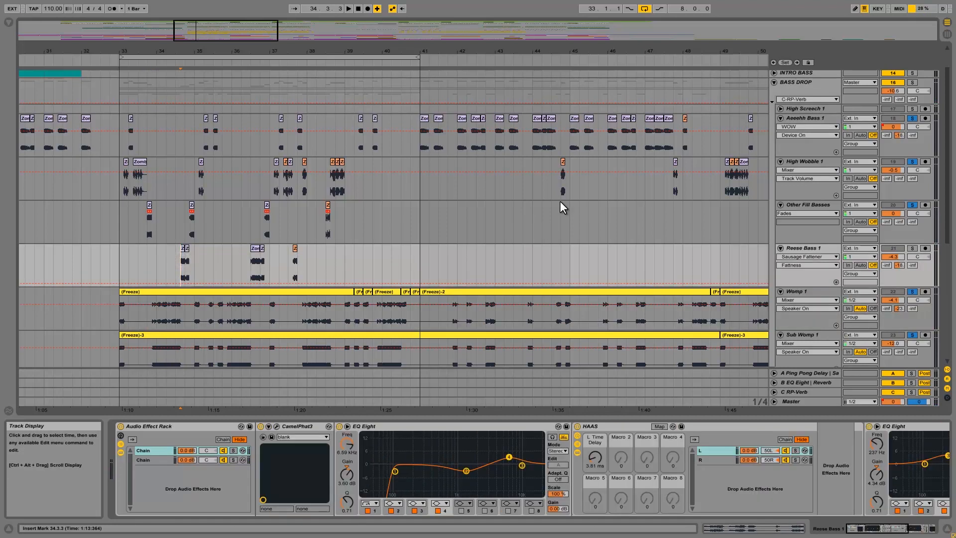
{"action": "left_click", "coordinate": [912, 248]}
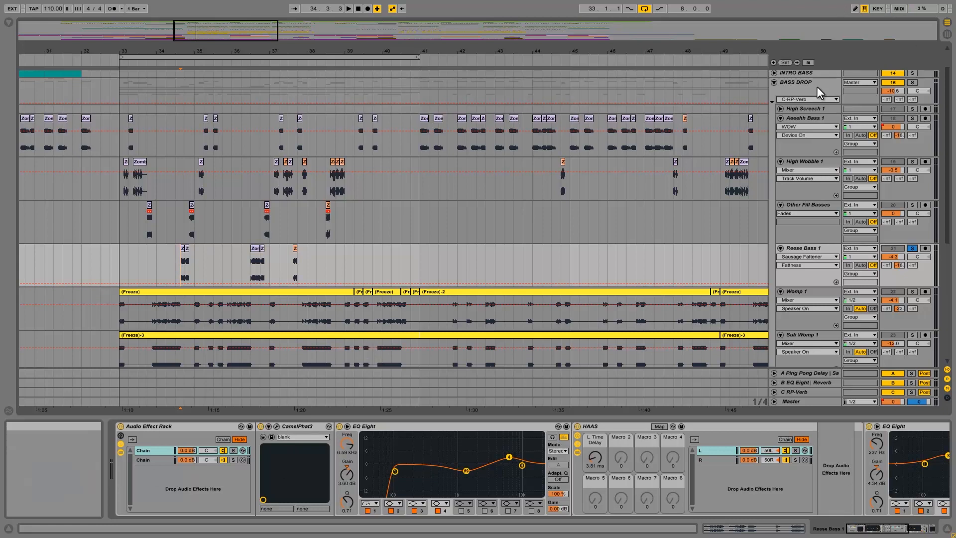
{"action": "left_click", "coordinate": [792, 118]}
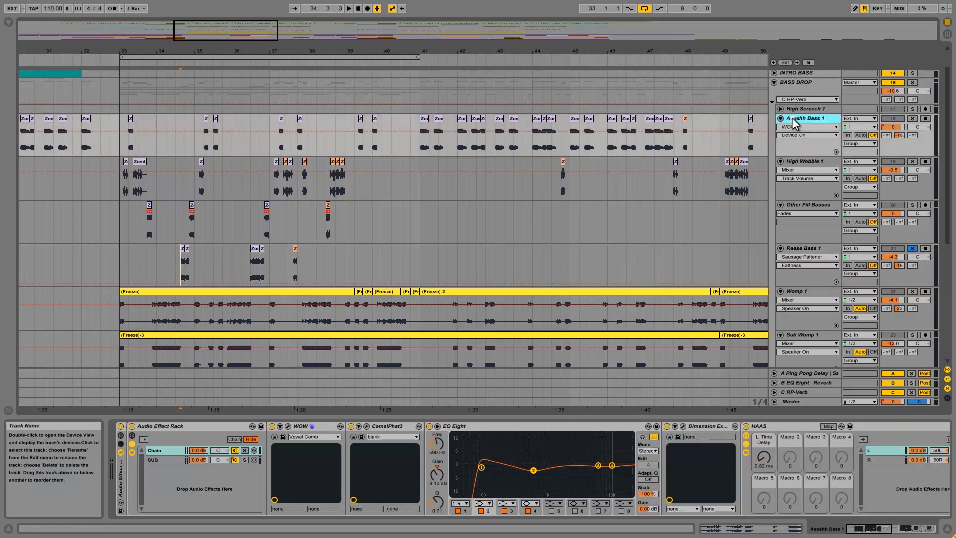
Step: Examine the CamelPhat3 distortion and compressor settings on Reese Bass 1 and close the plug-in window
{"action": "left_click", "coordinate": [802, 248]}
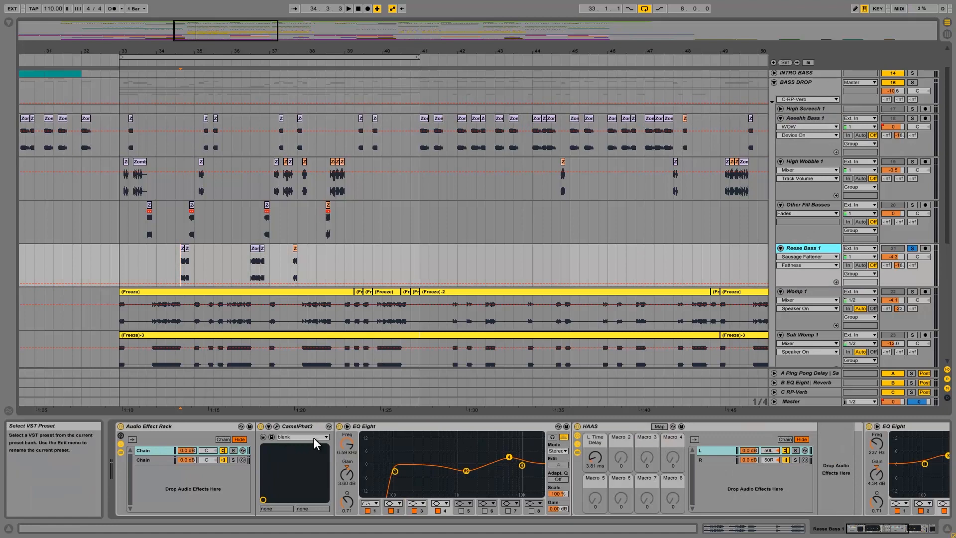
{"action": "left_click", "coordinate": [277, 426]}
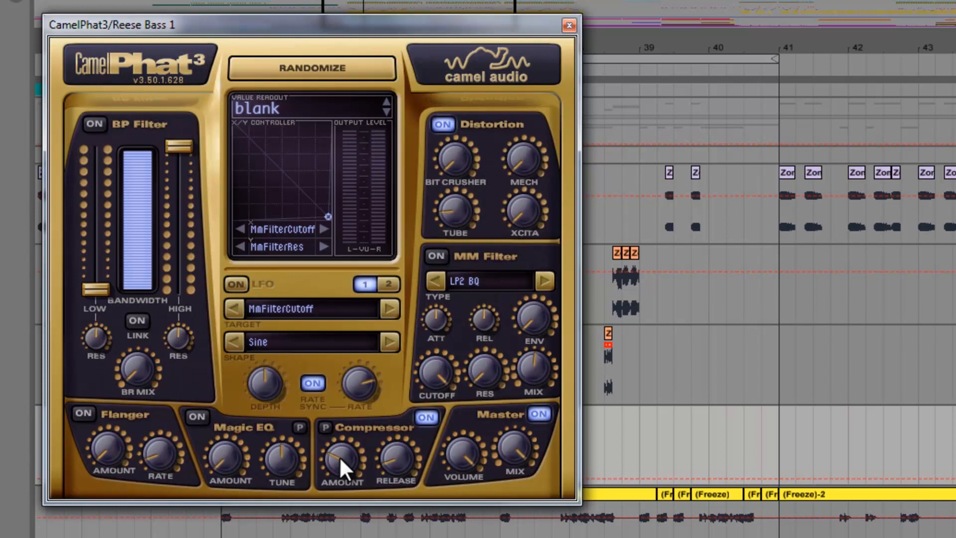
{"action": "left_click", "coordinate": [569, 25]}
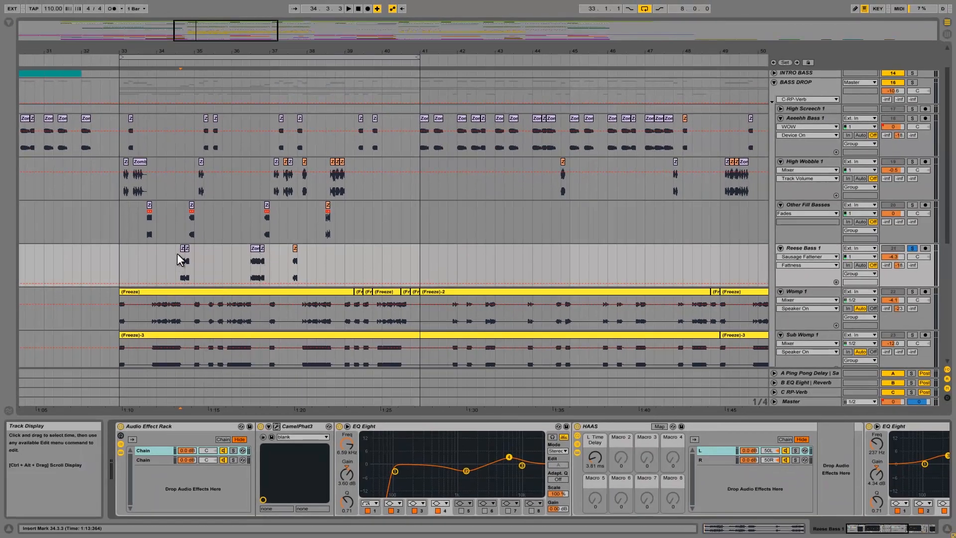
Step: Compare the second chain of Reese Bass 1's effect rack with the SUB chain of Aeeehh Bass 1's rack
{"action": "scroll", "coordinate": [177, 253], "scroll_direction": "down", "scroll_amount": 2}
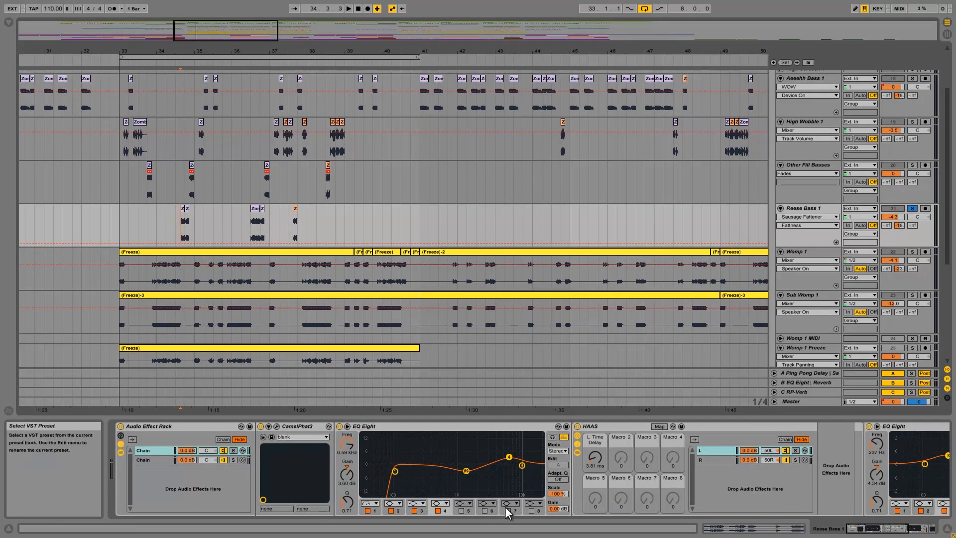
{"action": "left_click", "coordinate": [144, 459]}
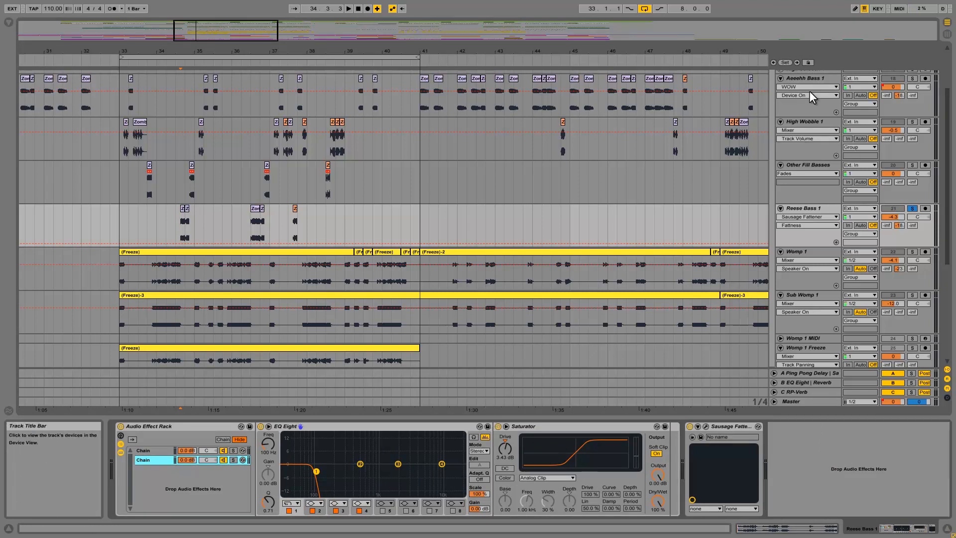
{"action": "left_click", "coordinate": [802, 78]}
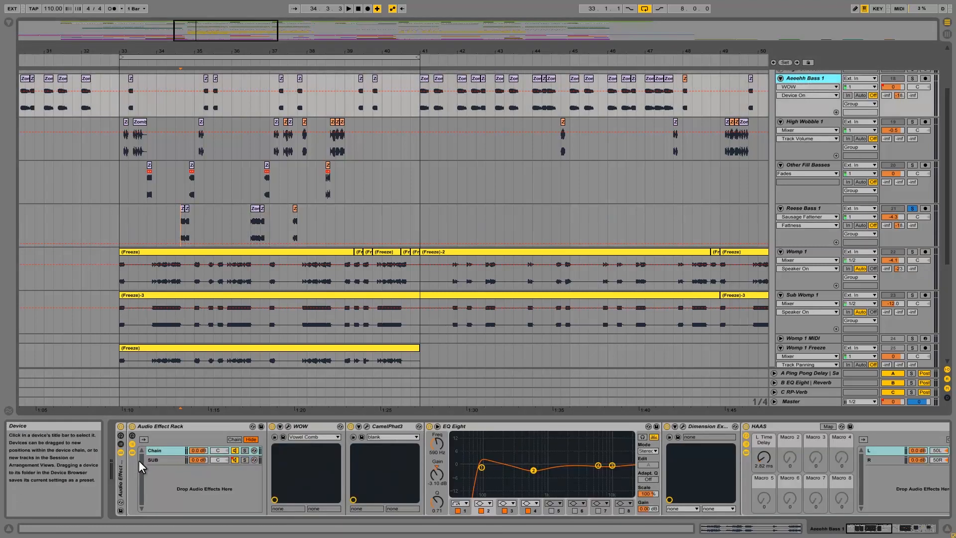
{"action": "left_click", "coordinate": [153, 460]}
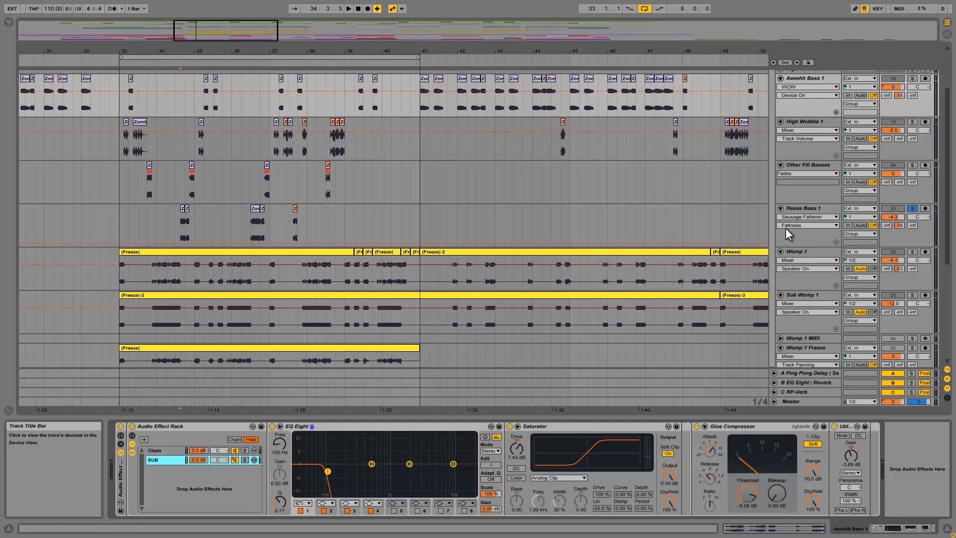
Step: Show the first chain of Reese Bass 1's rack, check Aeeehh Bass 1's devices again, and return to Reese Bass 1
{"action": "left_click", "coordinate": [802, 208]}
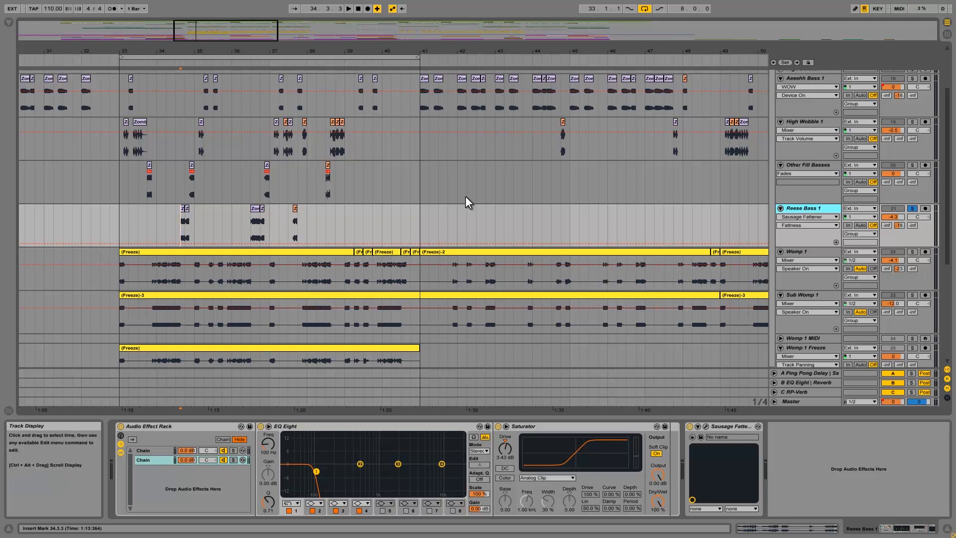
{"action": "left_click", "coordinate": [161, 453]}
{"action": "left_click", "coordinate": [149, 451]}
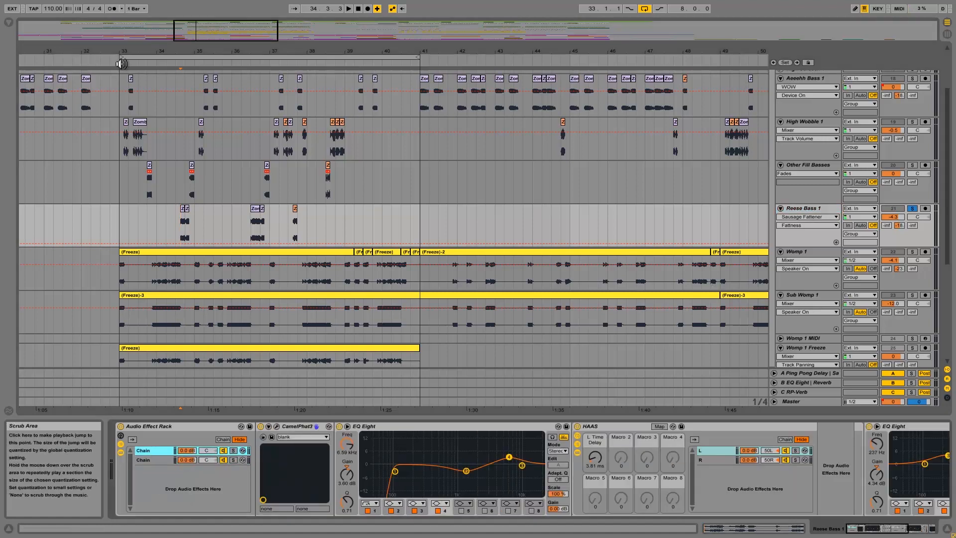
{"action": "left_click", "coordinate": [813, 79]}
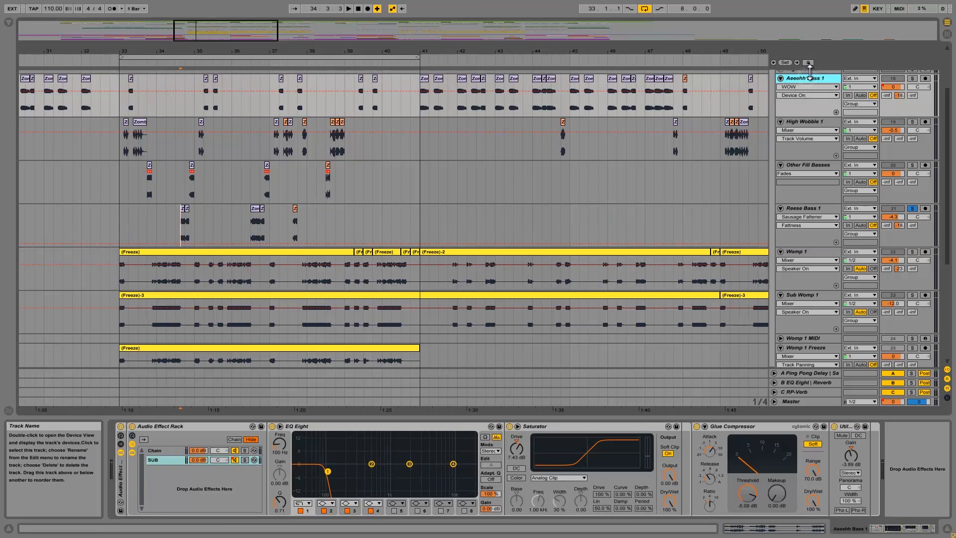
{"action": "left_click", "coordinate": [807, 206]}
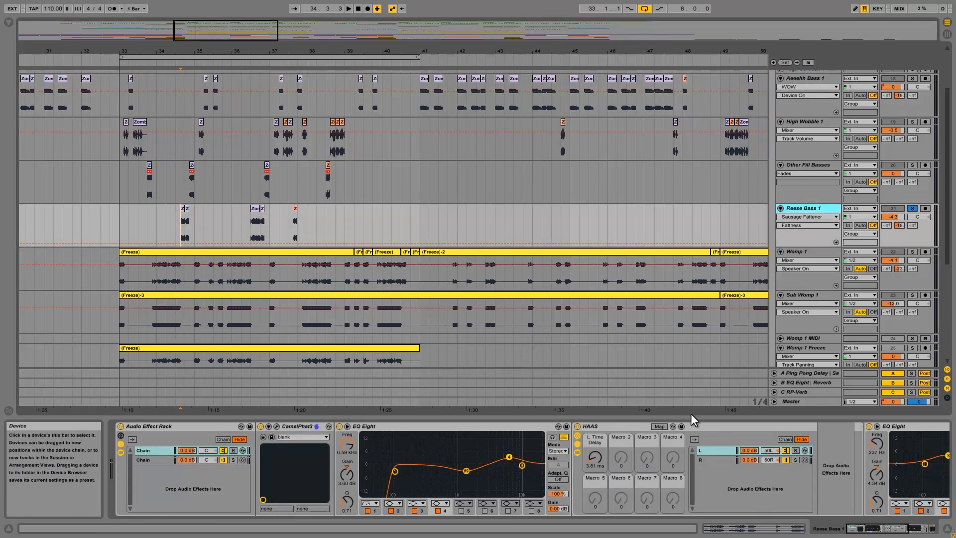
Step: Examine the L and R chains of Reese Bass 1's HAAS rack, including the Simple Delay on the R chain
{"action": "left_click", "coordinate": [624, 426]}
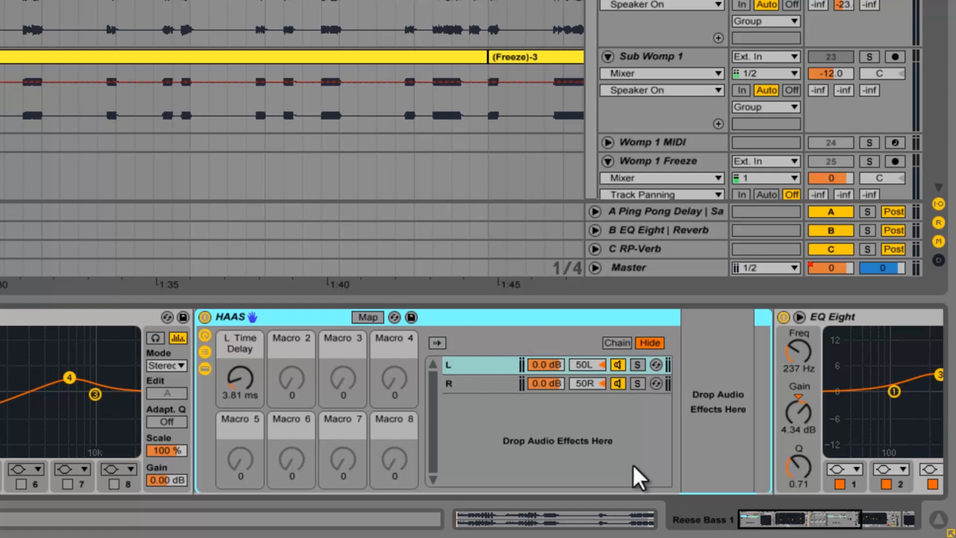
{"action": "left_click", "coordinate": [468, 385]}
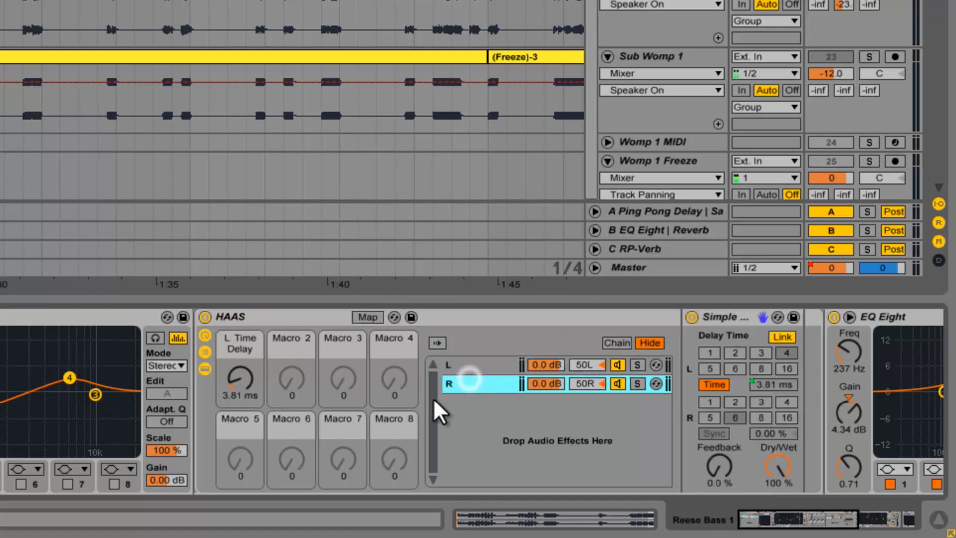
{"action": "left_click", "coordinate": [490, 366]}
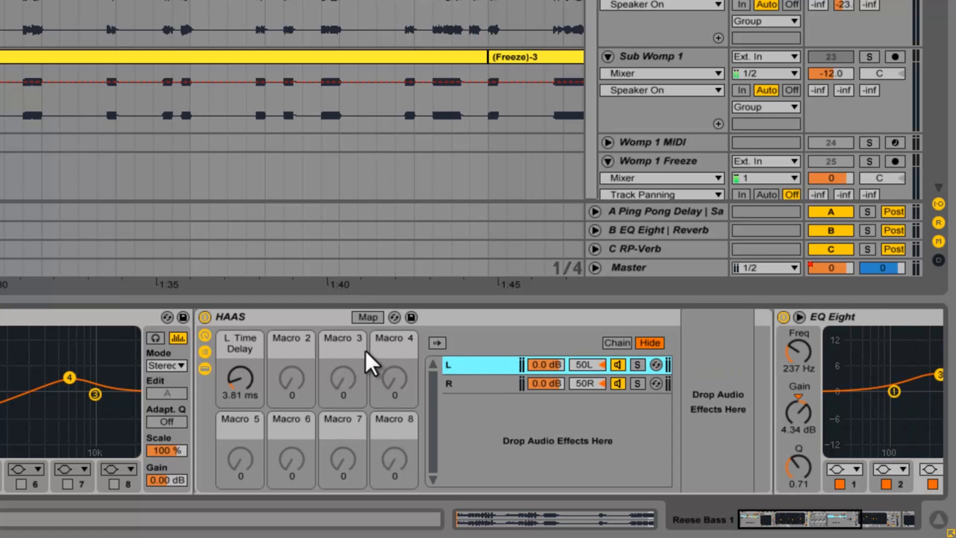
{"action": "left_click", "coordinate": [498, 386]}
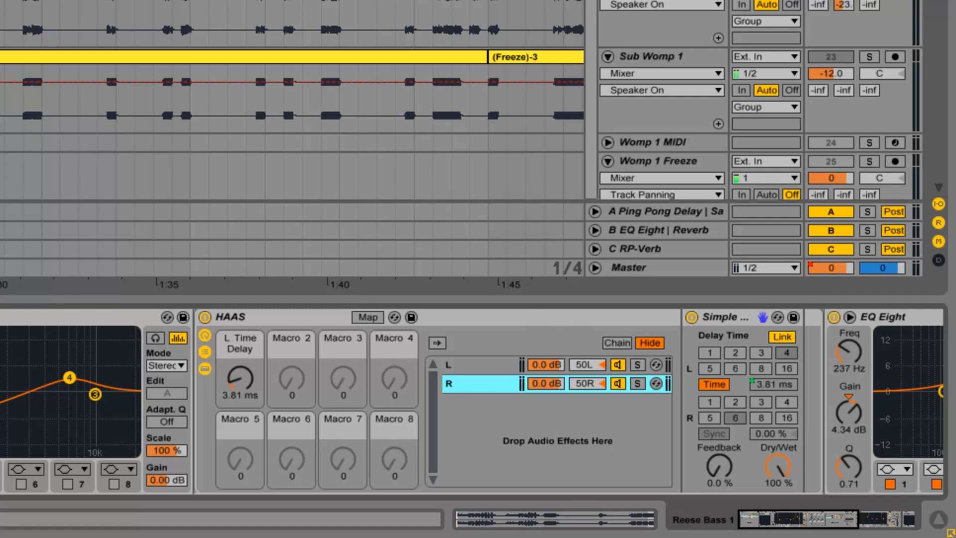
Step: Check the devices on Aeeehh Bass 1's SUB chain once more and bring Reese Bass 1's effects back into view
{"action": "scroll", "coordinate": [458, 100], "scroll_direction": "up", "scroll_amount": 2}
{"action": "left_click", "coordinate": [792, 62]}
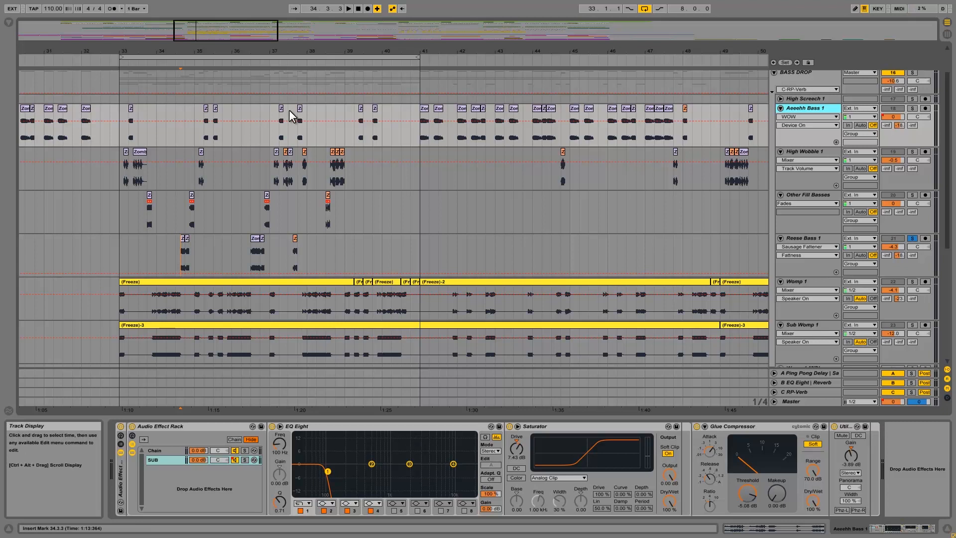
{"action": "left_click", "coordinate": [811, 240]}
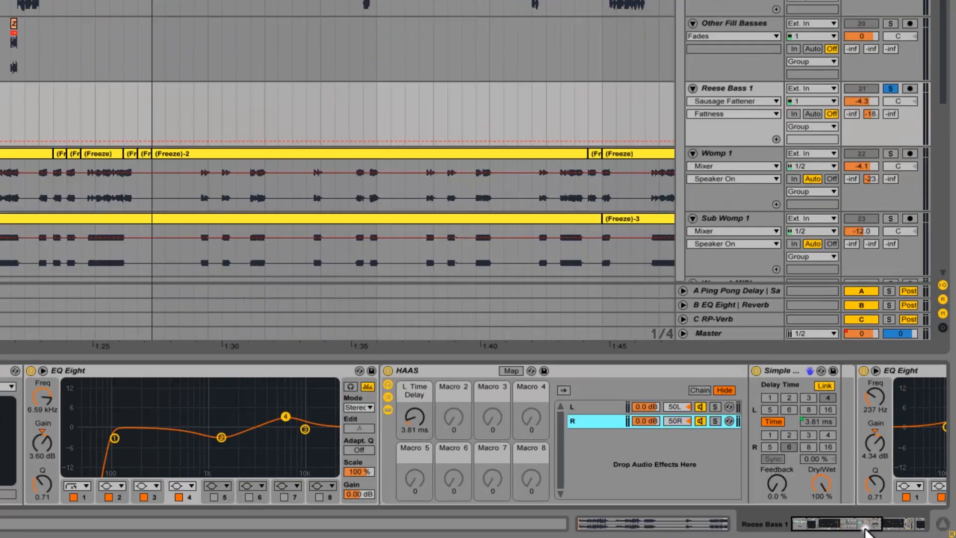
Step: Examine the final EQ Eight, Limiter and Sausage Fattener on Reese Bass 1, including the Sausage Fattener plug-in window
{"action": "mouse_move", "coordinate": [895, 529]}
{"action": "left_mouse_down"}
{"action": "mouse_move", "coordinate": [912, 526]}
{"action": "mouse_move", "coordinate": [894, 512]}
{"action": "left_mouse_up"}
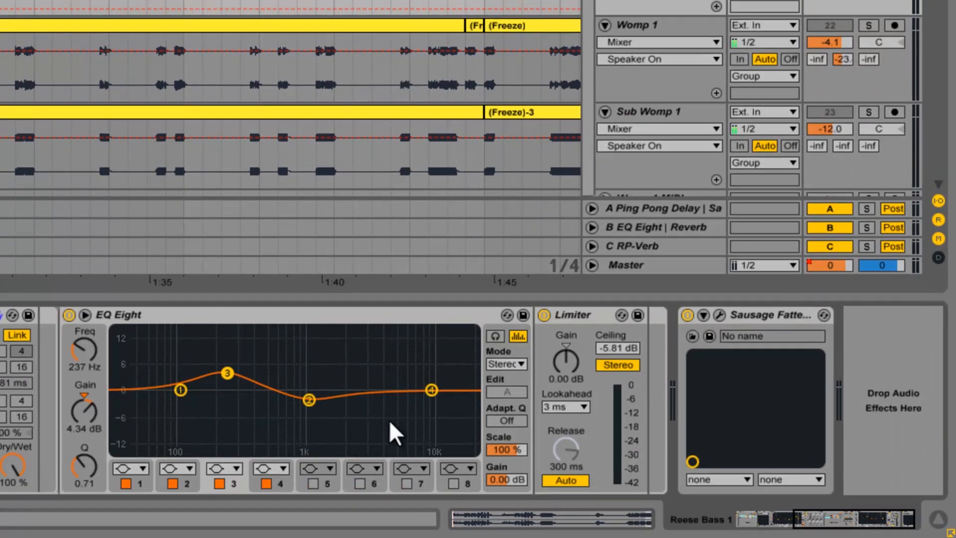
{"action": "left_click", "coordinate": [574, 322]}
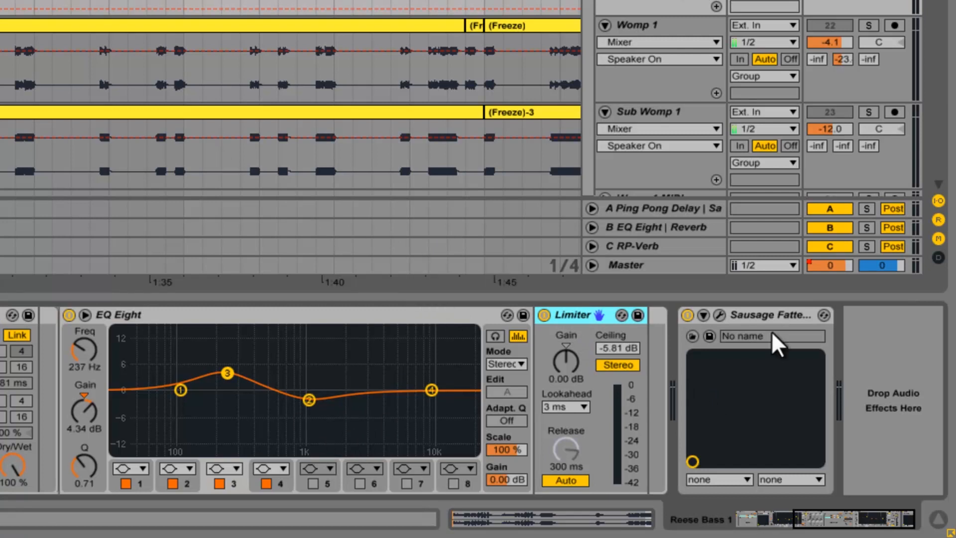
{"action": "left_click", "coordinate": [718, 314]}
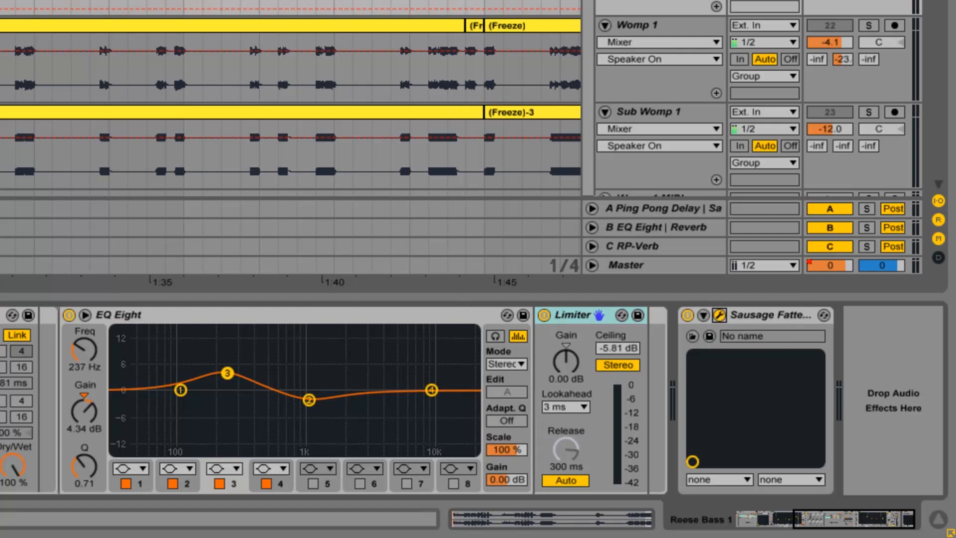
{"action": "left_click", "coordinate": [868, 1]}
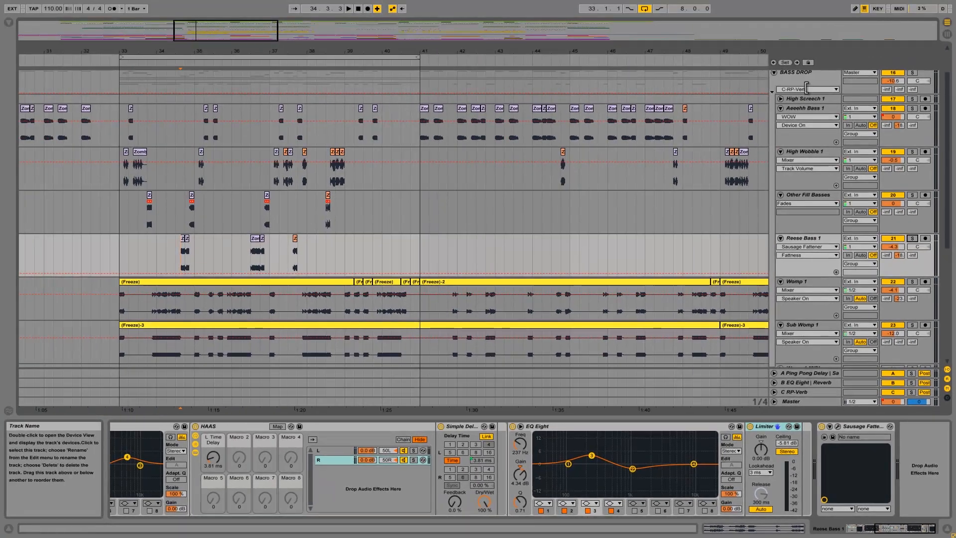
Step: Solo Reese Bass 1, play its first fill from 34.3.3, and remove the solo
{"action": "scroll", "coordinate": [793, 270], "scroll_direction": "down", "scroll_amount": 3}
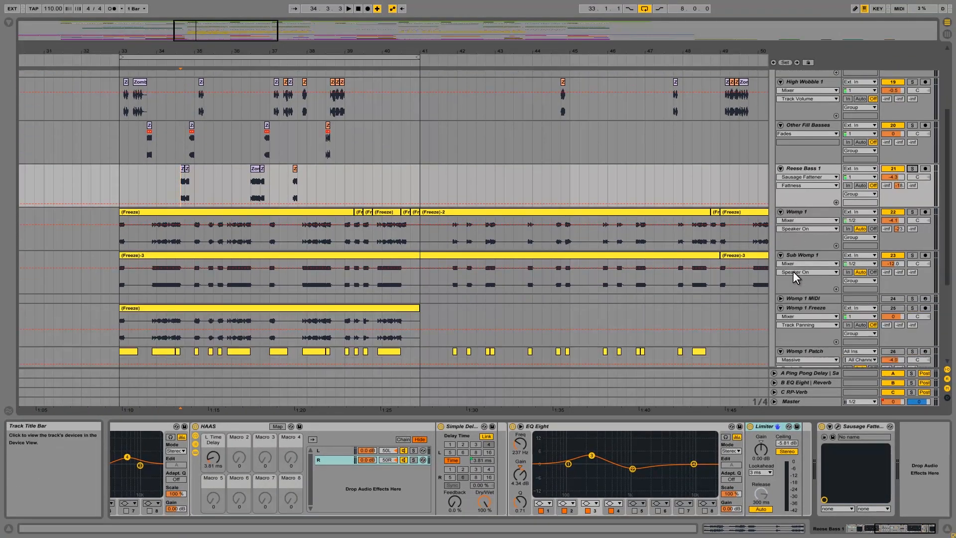
{"action": "scroll", "coordinate": [792, 271], "scroll_direction": "up", "scroll_amount": 2}
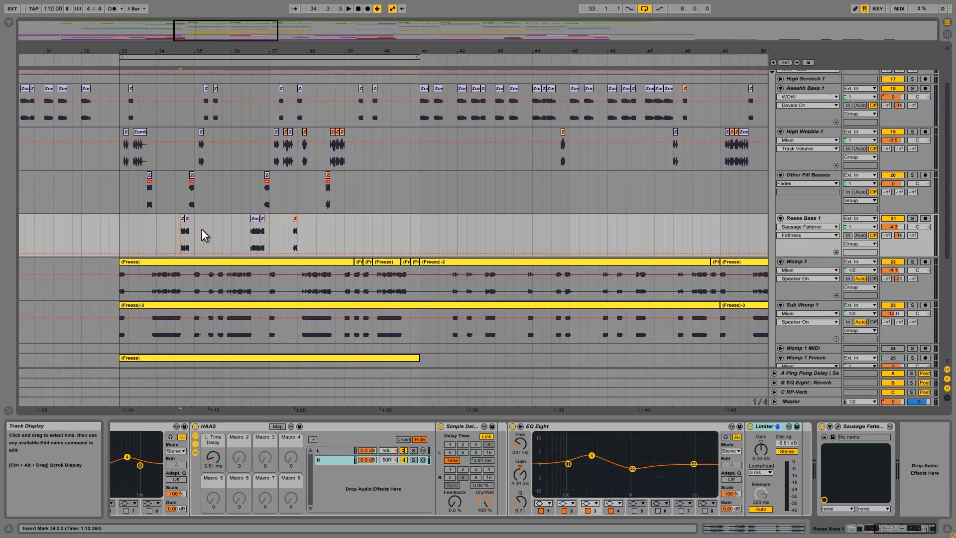
{"action": "left_click", "coordinate": [912, 219]}
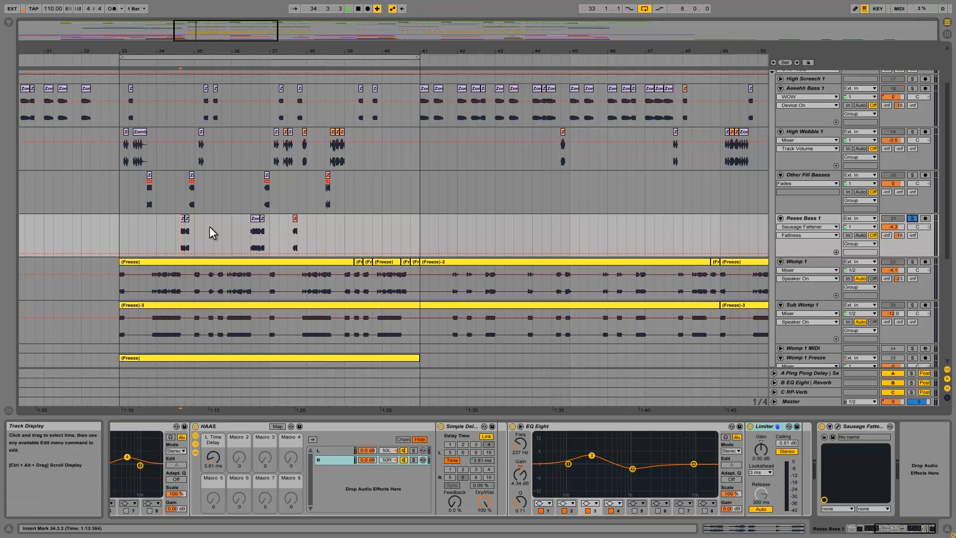
{"action": "key", "text": "space"}
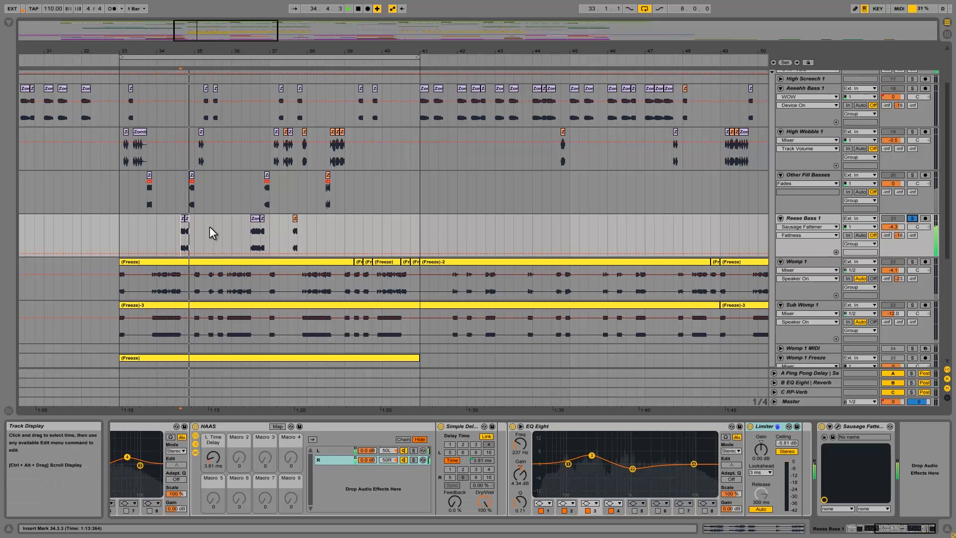
{"action": "left_click", "coordinate": [910, 219]}
Step: Solo the BASS DROP group, shorten the loop to the four bars from 33 to 37, and play it
{"action": "scroll", "coordinate": [913, 89], "scroll_direction": "up", "scroll_amount": 1}
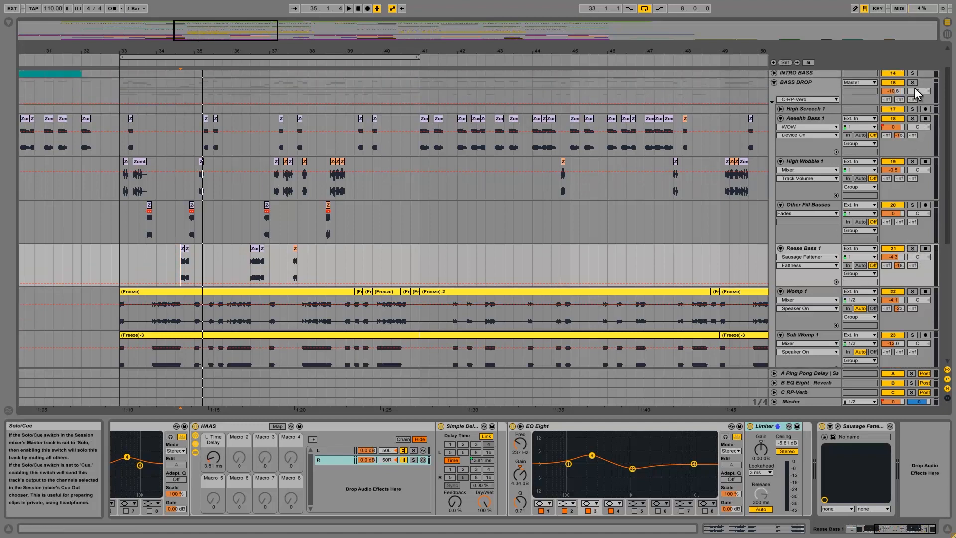
{"action": "left_click", "coordinate": [121, 124]}
{"action": "left_click_drag", "start_coordinate": [121, 124], "coordinate": [269, 260]}
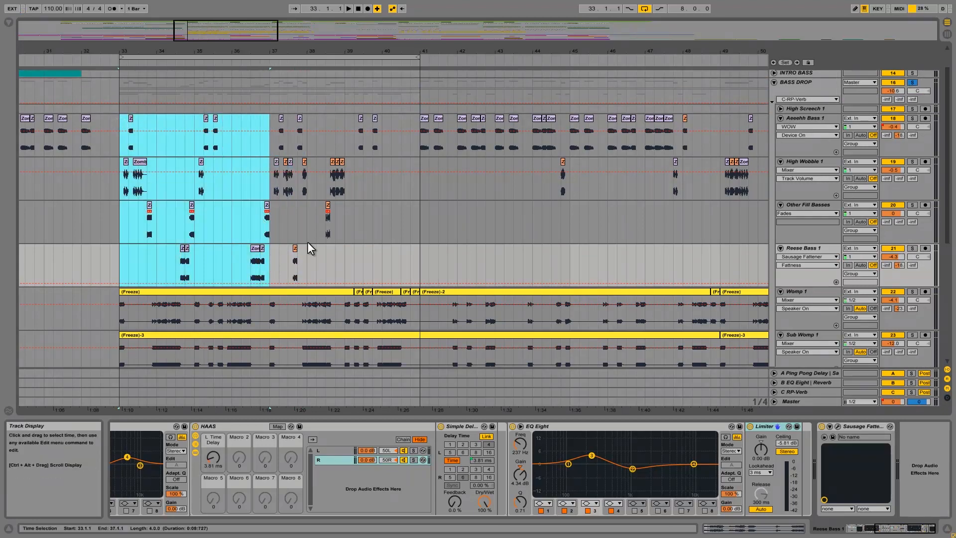
{"action": "left_click_drag", "start_coordinate": [419, 58], "coordinate": [267, 64]}
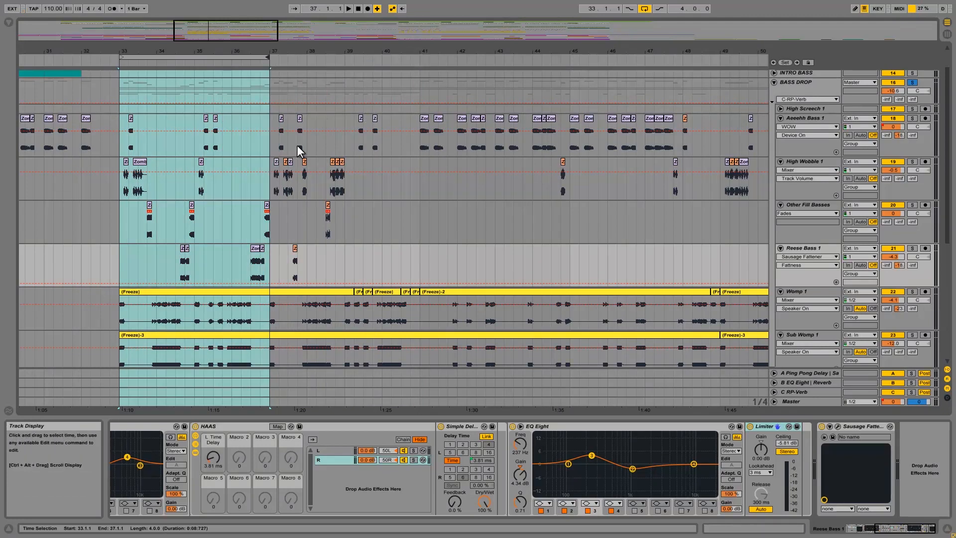
{"action": "key", "text": "space"}
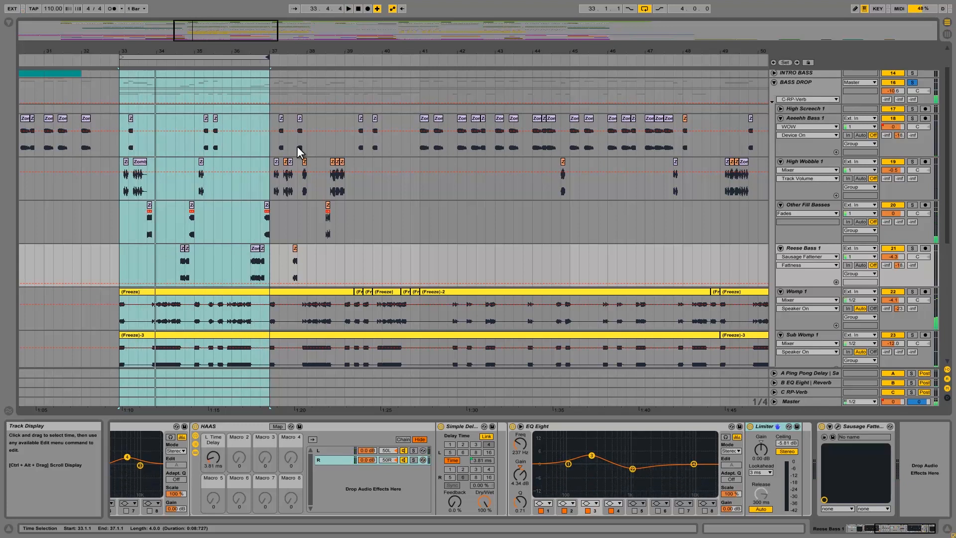
Step: Move the four-bar loop to bars 37 to 41 and play the bass drop from bar 37
{"action": "left_click_drag", "start_coordinate": [189, 58], "coordinate": [347, 70]}
{"action": "left_click", "coordinate": [270, 163]}
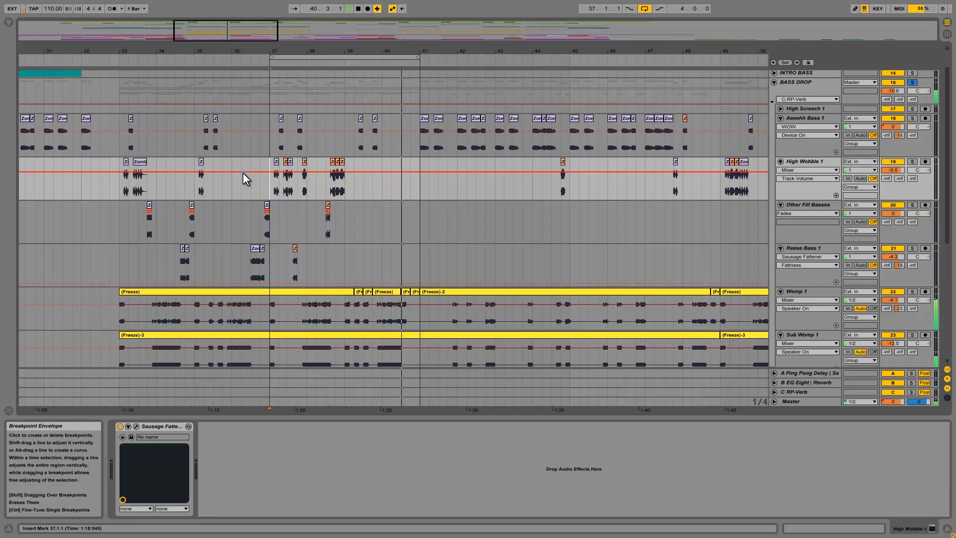
{"action": "key", "text": "space"}
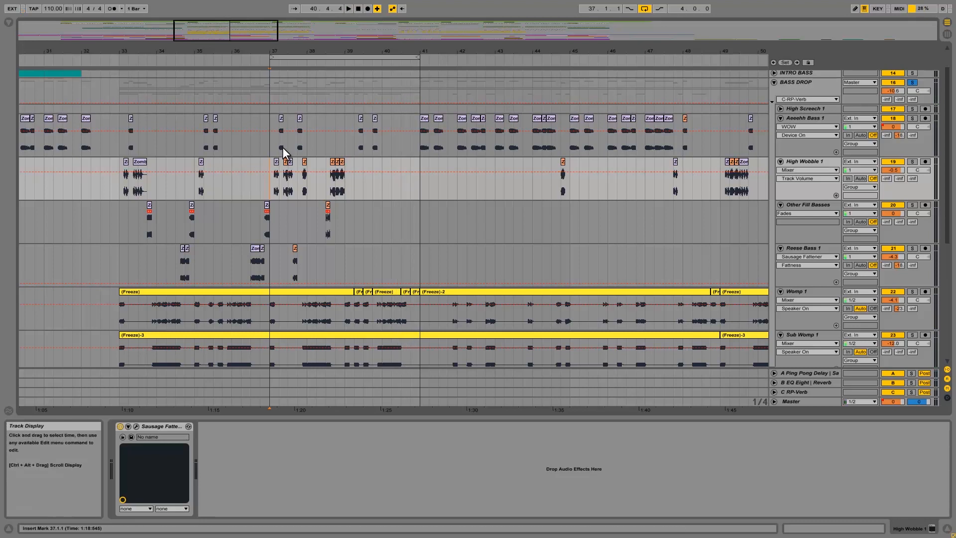
Step: Solo Aeeehh Bass 1 and play it from bar 37, comparing its clip placement with the section from bar 33
{"action": "left_click", "coordinate": [271, 122]}
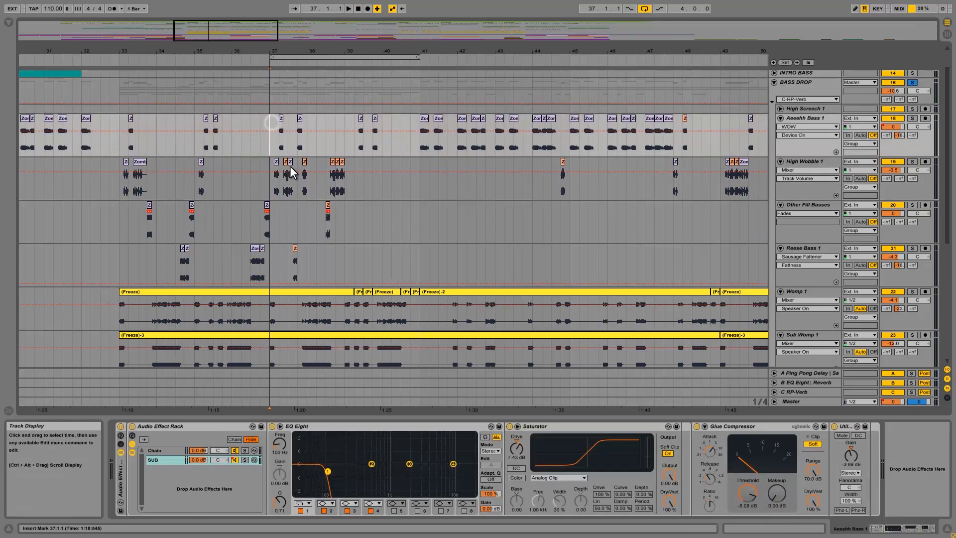
{"action": "left_click", "coordinate": [912, 118]}
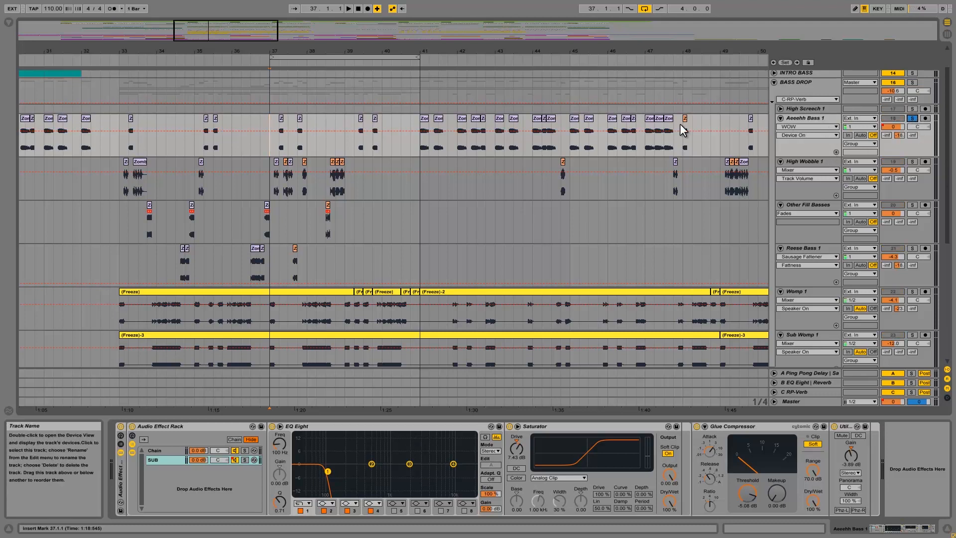
{"action": "left_click_drag", "start_coordinate": [271, 124], "coordinate": [308, 129]}
{"action": "left_click_drag", "start_coordinate": [123, 124], "coordinate": [148, 125]}
{"action": "left_click", "coordinate": [268, 122]}
{"action": "key", "text": "space"}
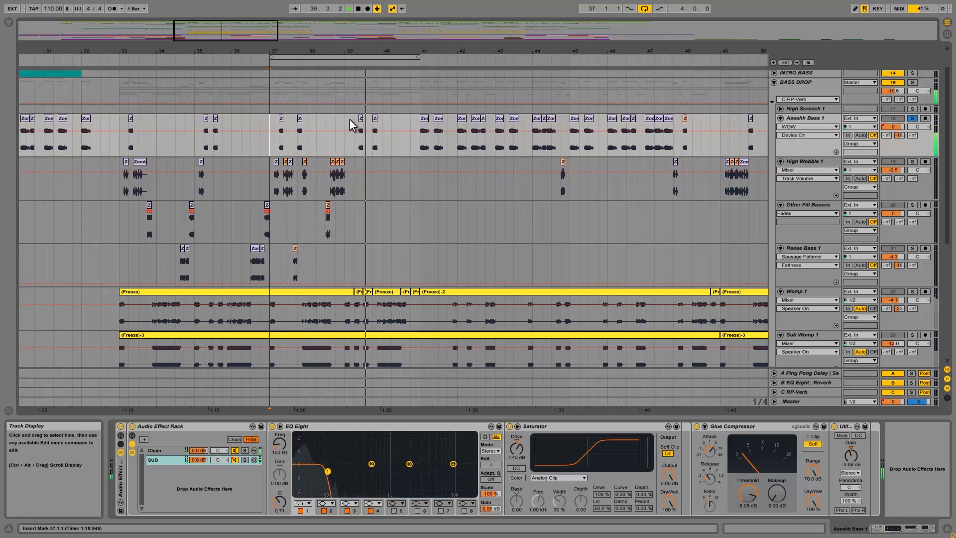
{"action": "key", "text": "space"}
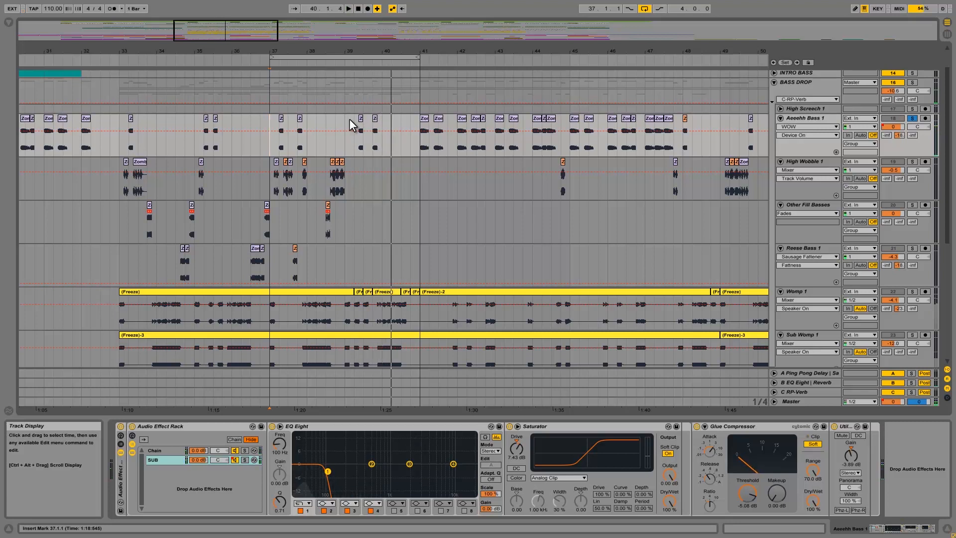
Step: Solo High Wobble 1 and play its clips from bar 37
{"action": "left_click", "coordinate": [270, 177]}
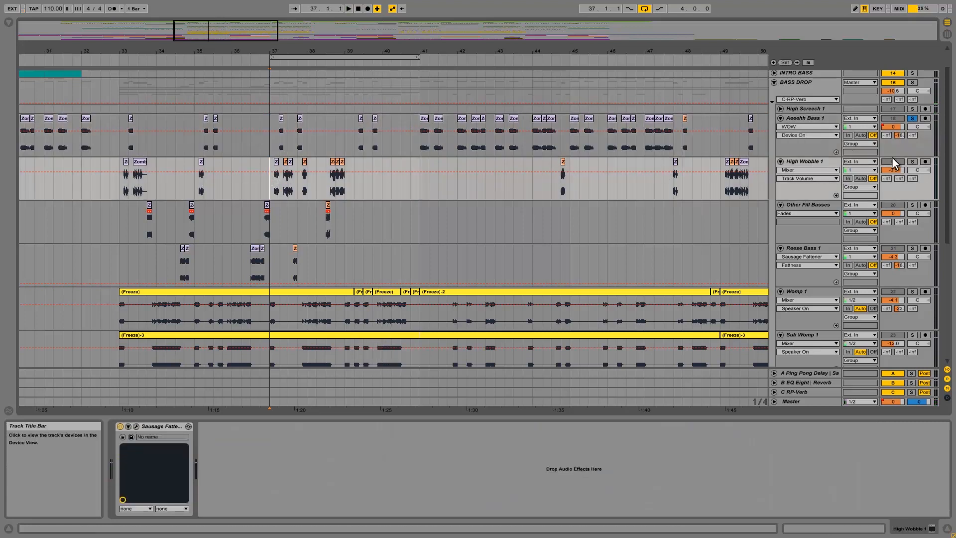
{"action": "left_click", "coordinate": [913, 161]}
{"action": "key", "text": "space"}
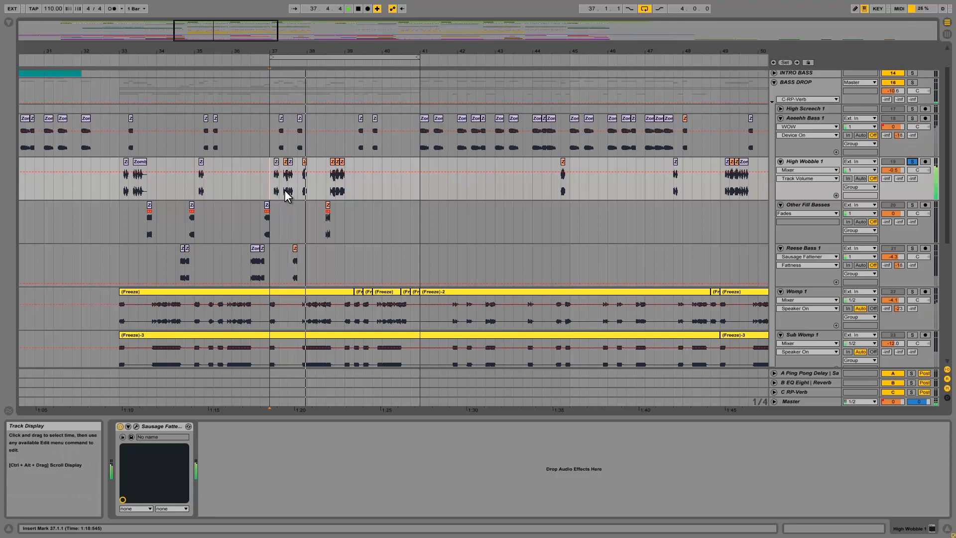
{"action": "key", "text": "space"}
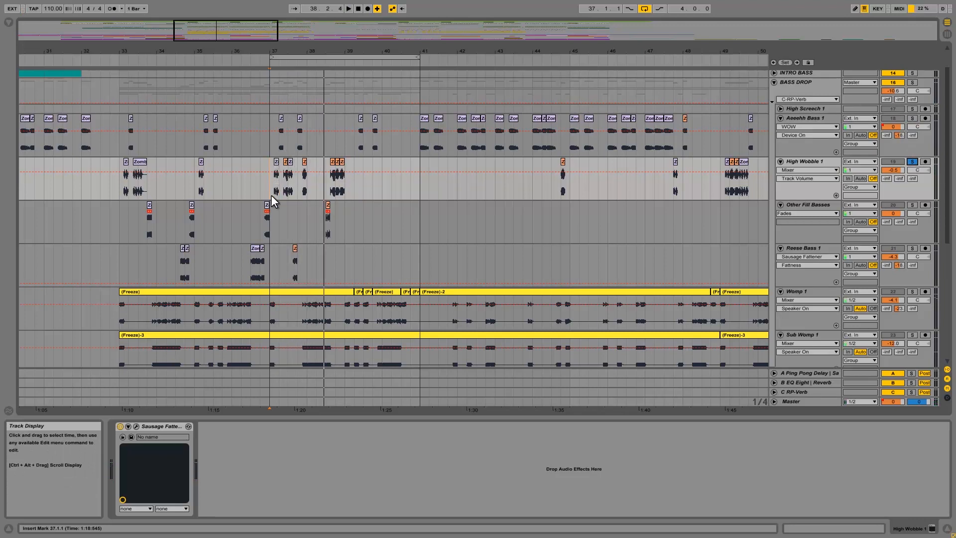
Step: Compare the source samples of the two adjacent High Wobble 1 clips at 37.2.3 and 37.3.1 in the clip view
{"action": "double_click", "coordinate": [288, 184]}
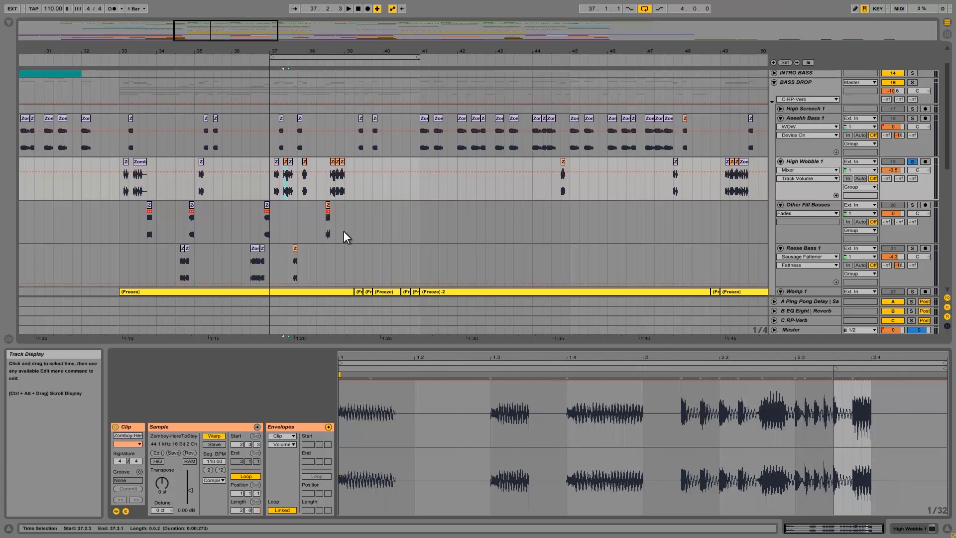
{"action": "left_click", "coordinate": [290, 162]}
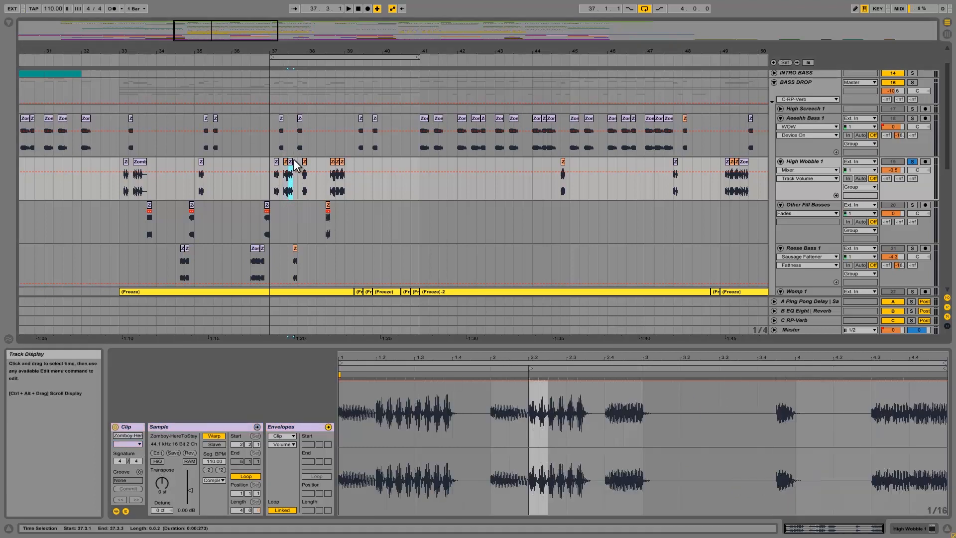
{"action": "left_click", "coordinate": [286, 162]}
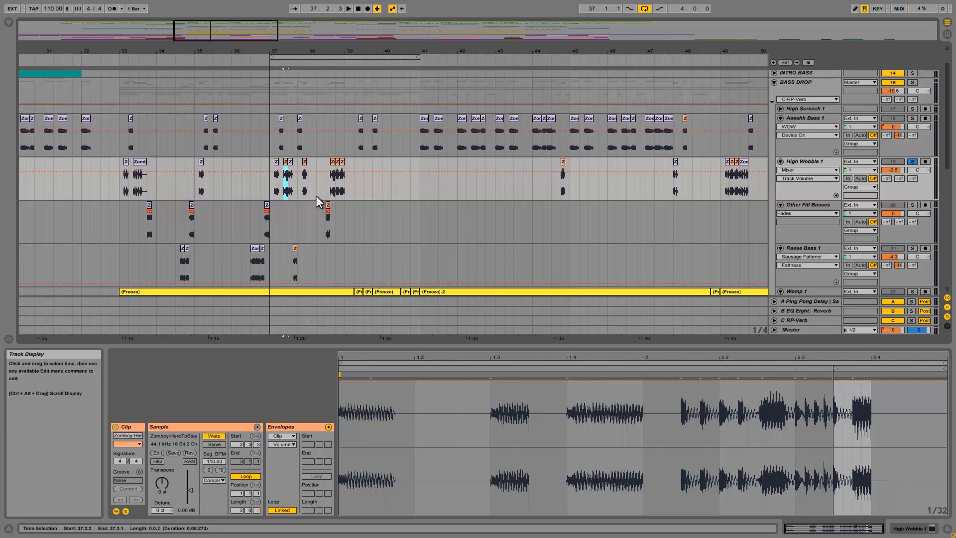
Step: Solo Other Fill Basses and play its fill clip from 38.3.1
{"action": "scroll", "coordinate": [344, 227], "scroll_direction": "down", "scroll_amount": 4}
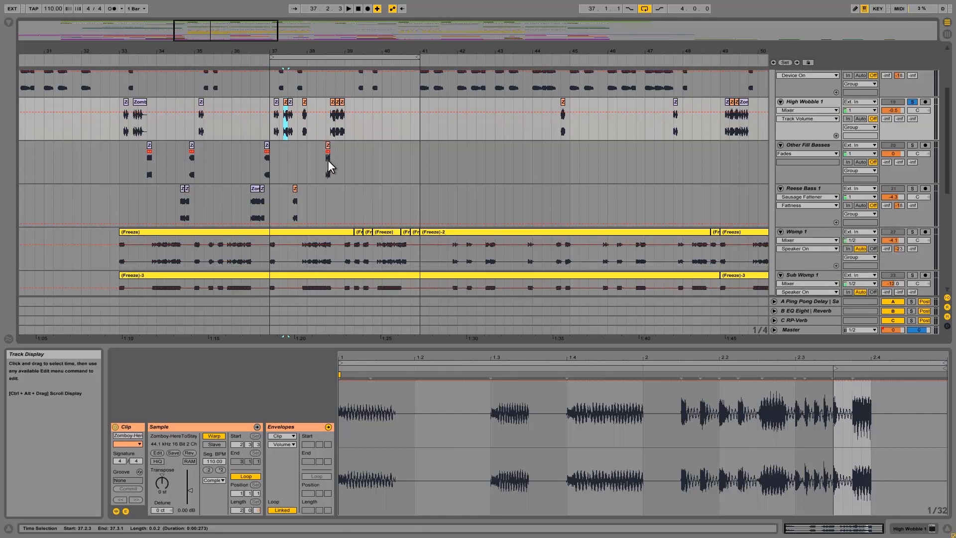
{"action": "left_click", "coordinate": [328, 160]}
{"action": "key", "text": "space"}
{"action": "key", "text": "space"}
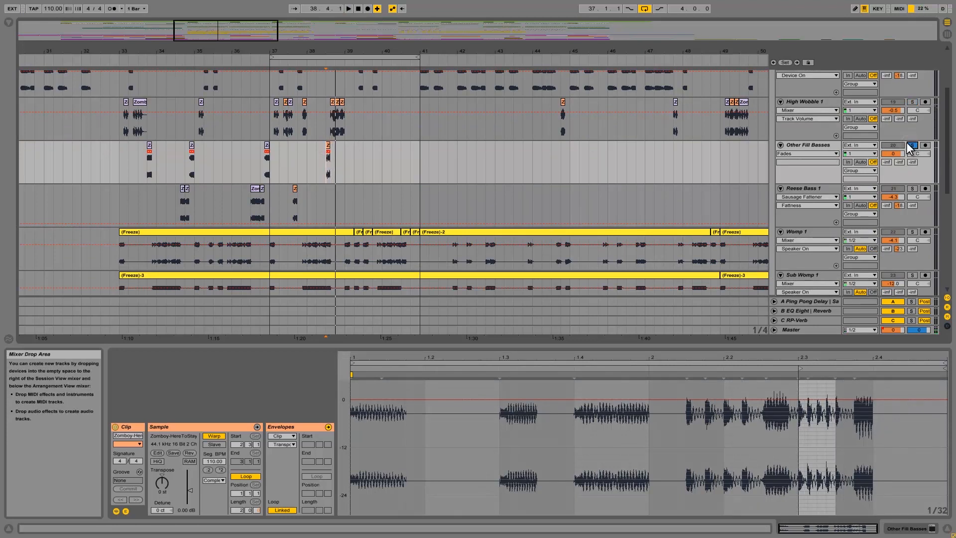
Step: Show the High Wobble 1 clip at 38.3.3 and solo the BASS DROP group
{"action": "scroll", "coordinate": [346, 159], "scroll_direction": "up", "scroll_amount": 3}
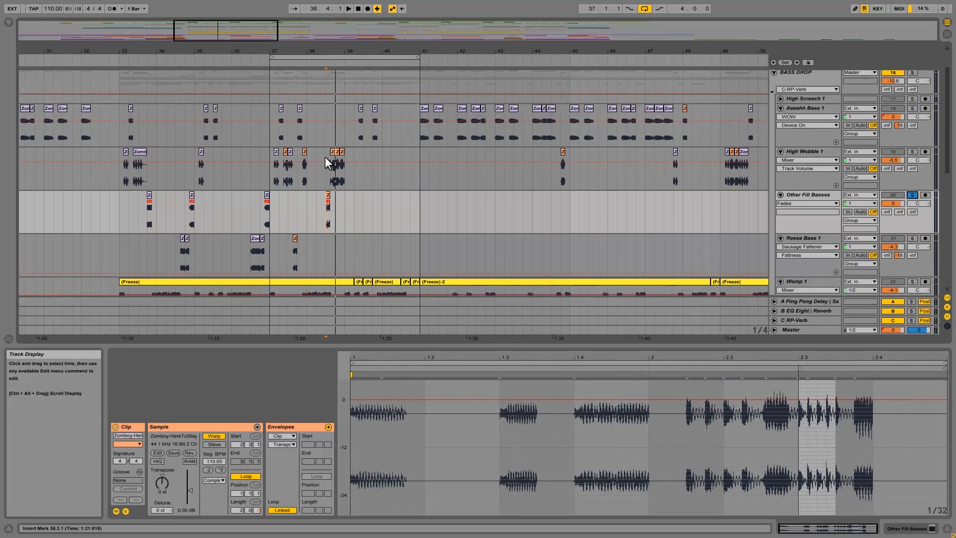
{"action": "left_click", "coordinate": [333, 151]}
{"action": "left_click", "coordinate": [914, 73]}
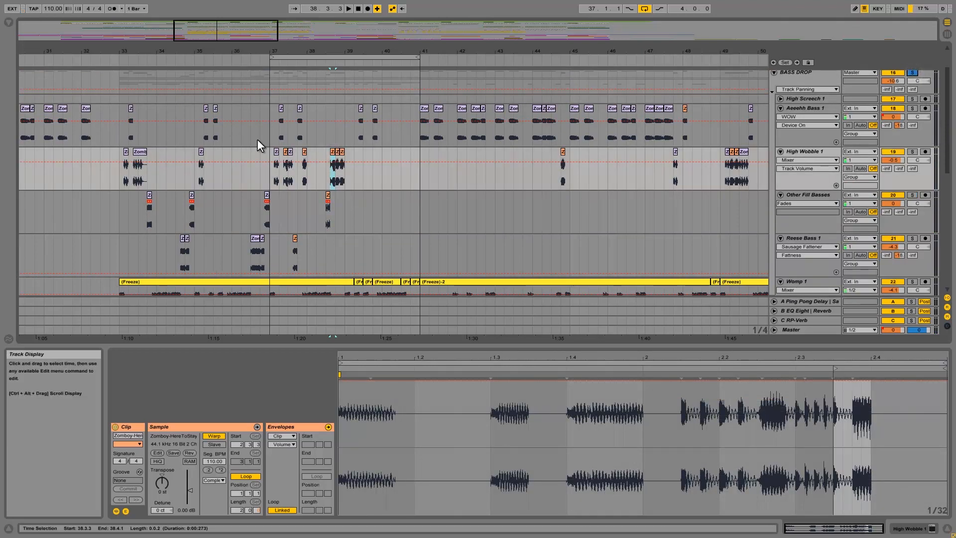
Step: Select 39.1.1 to 39.4.1 on Womp 1, solo Womp 1 together with Sub Womp 1, and play the selection
{"action": "scroll", "coordinate": [390, 189], "scroll_direction": "down", "scroll_amount": 2}
{"action": "scroll", "coordinate": [391, 189], "scroll_direction": "down", "scroll_amount": 2}
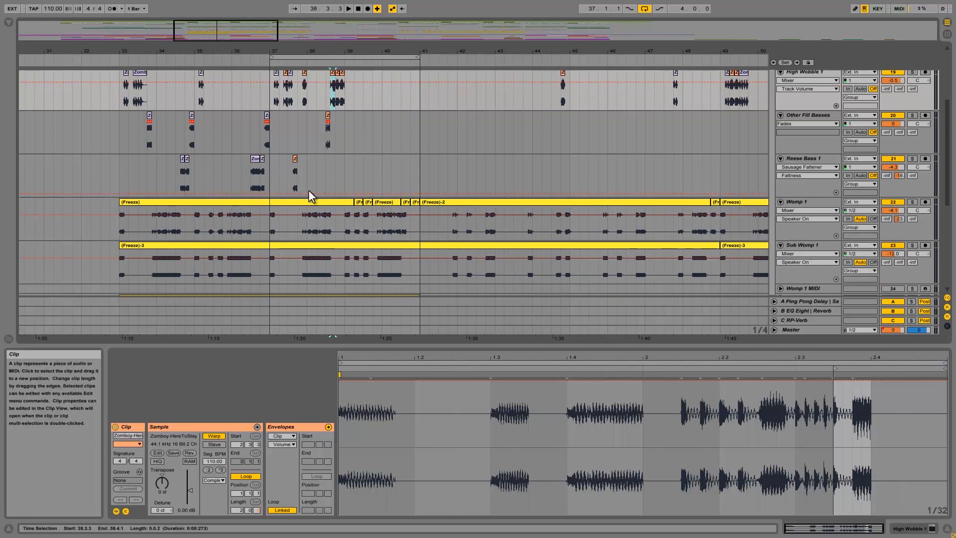
{"action": "scroll", "coordinate": [393, 208], "scroll_direction": "down", "scroll_amount": 2}
{"action": "scroll", "coordinate": [392, 208], "scroll_direction": "down", "scroll_amount": 2}
{"action": "scroll", "coordinate": [392, 208], "scroll_direction": "up", "scroll_amount": 2}
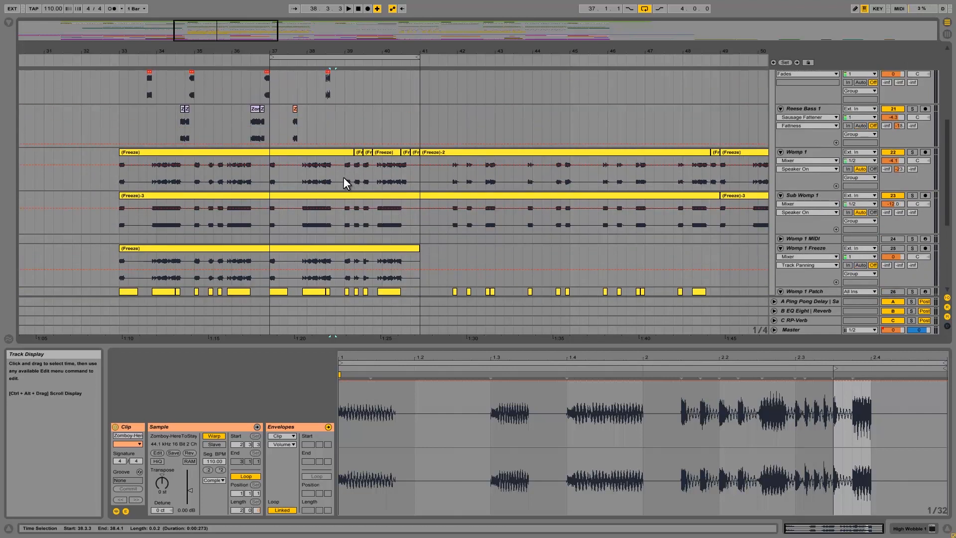
{"action": "left_click_drag", "start_coordinate": [344, 178], "coordinate": [370, 177]}
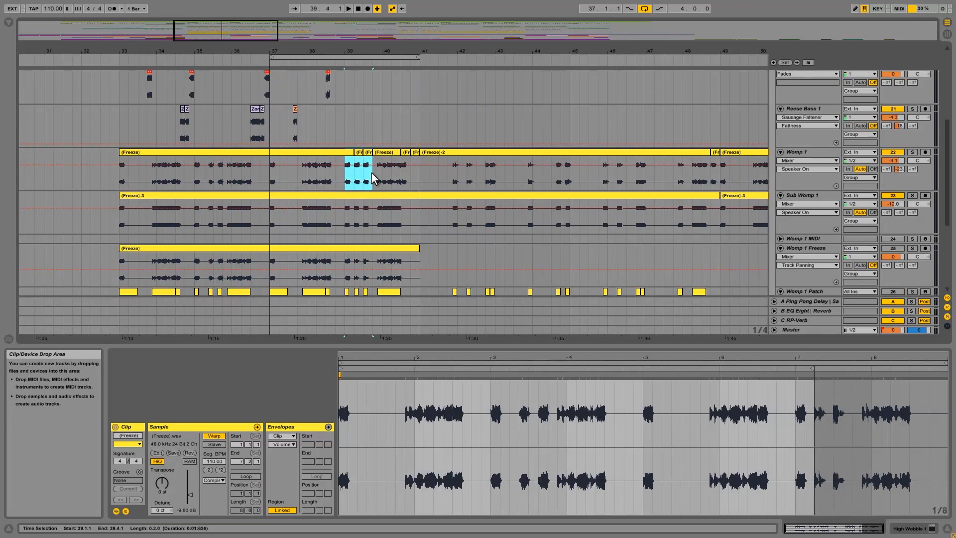
{"action": "left_click", "coordinate": [912, 152]}
{"action": "left_click", "coordinate": [912, 195], "text": "ctrl"}
{"action": "key", "text": "space"}
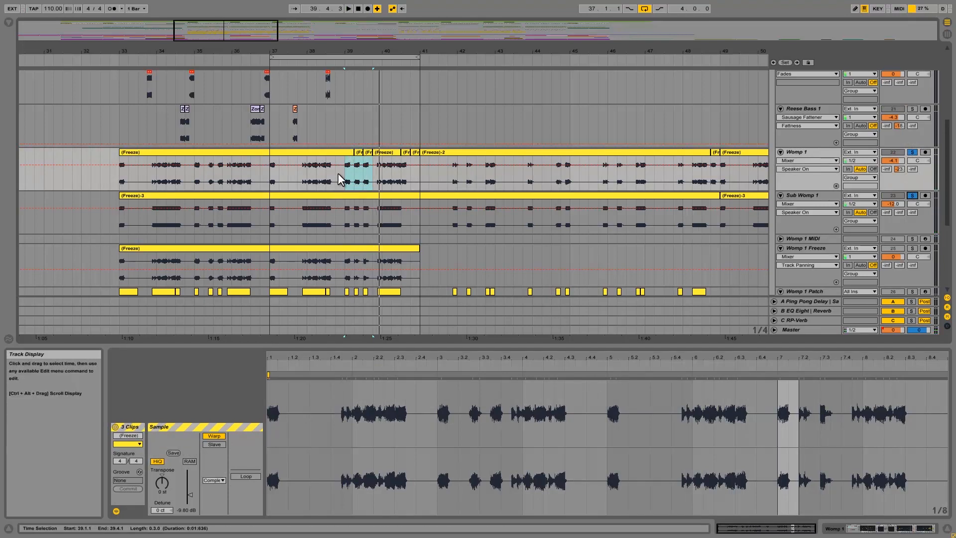
Step: Split the 39.1.1 to 39.2.1 womp into its own clip on Womp 1 and show the clip at 40.3.1 for comparison
{"action": "mouse_move", "coordinate": [344, 172]}
{"action": "left_mouse_down"}
{"action": "mouse_move", "coordinate": [355, 176]}
{"action": "mouse_move", "coordinate": [355, 159]}
{"action": "mouse_move", "coordinate": [364, 159]}
{"action": "mouse_move", "coordinate": [349, 159]}
{"action": "left_mouse_up"}
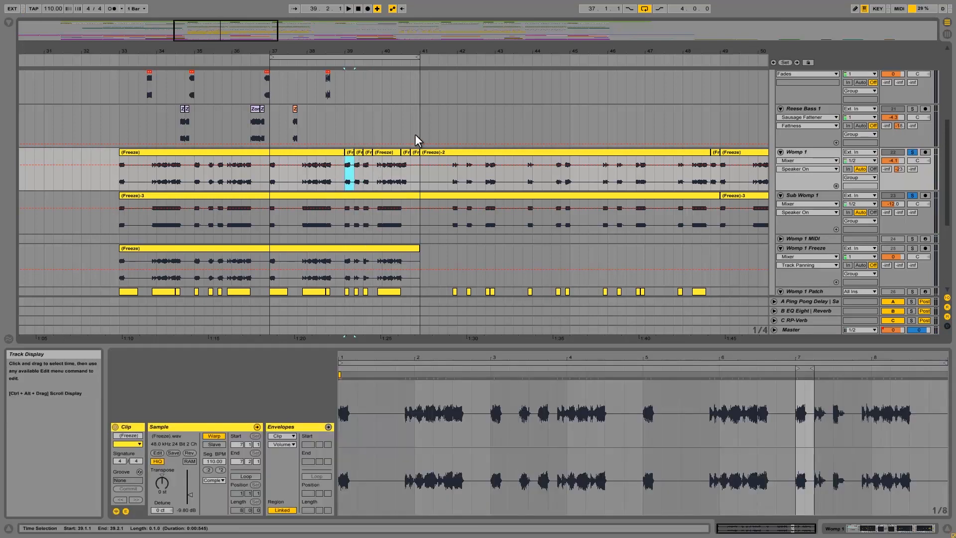
{"action": "left_click", "coordinate": [342, 181]}
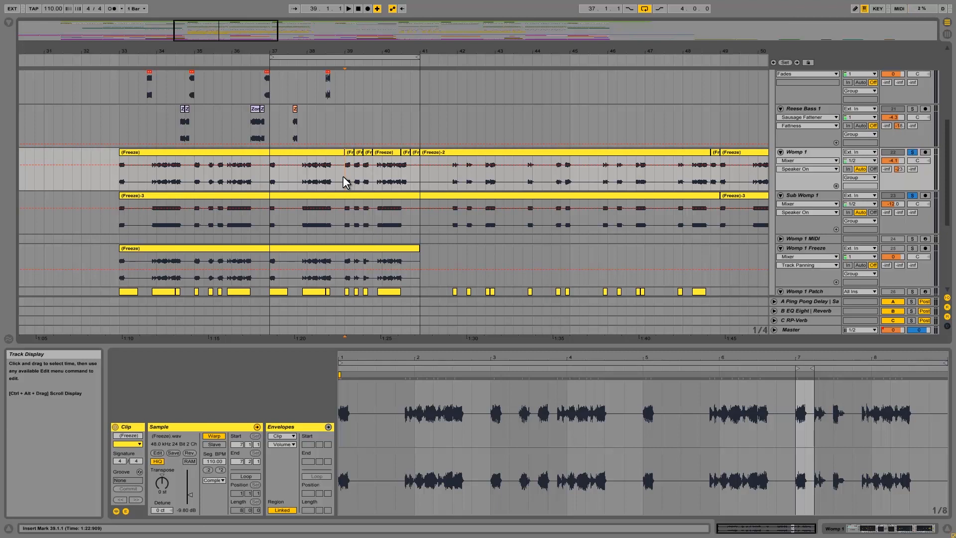
{"action": "left_click", "coordinate": [401, 174]}
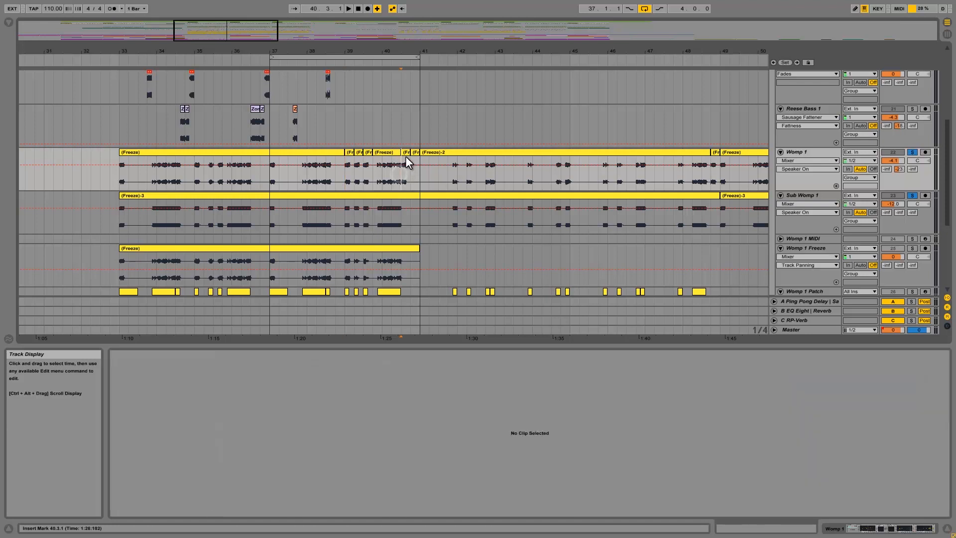
{"action": "left_click", "coordinate": [405, 157]}
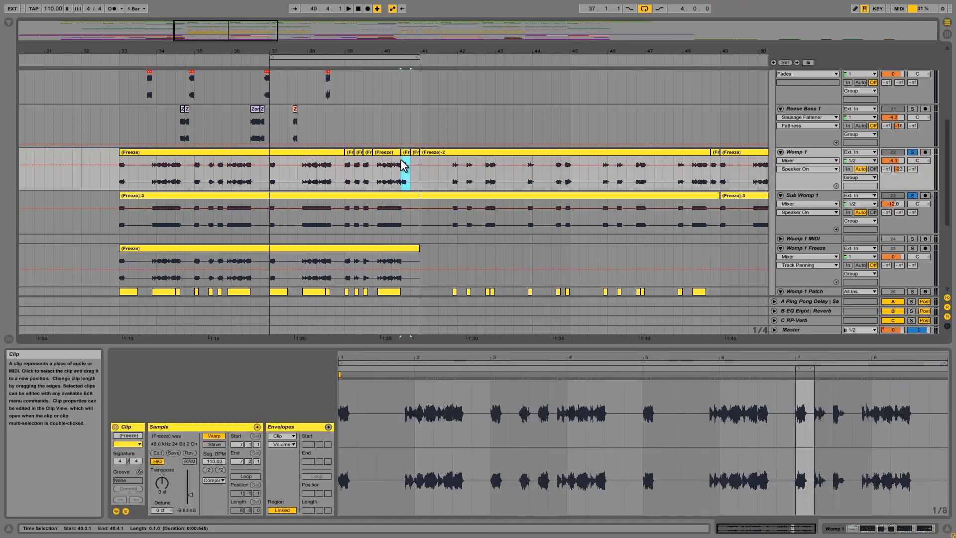
Step: Check the 38.3.1 to 38.4.1 section of Womp 1, and select and play 40.3.1 to 40.4.1 on the same track
{"action": "left_click", "coordinate": [333, 177]}
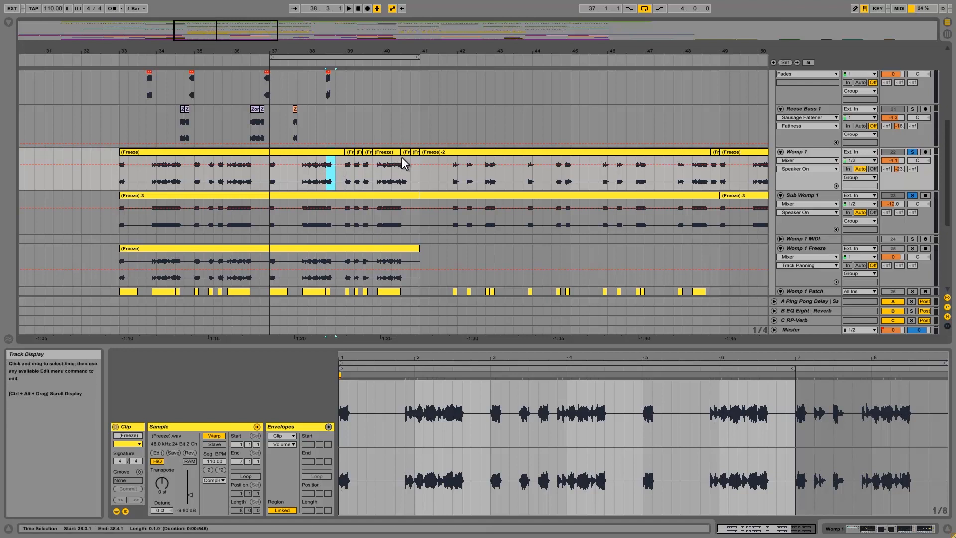
{"action": "left_click", "coordinate": [403, 177]}
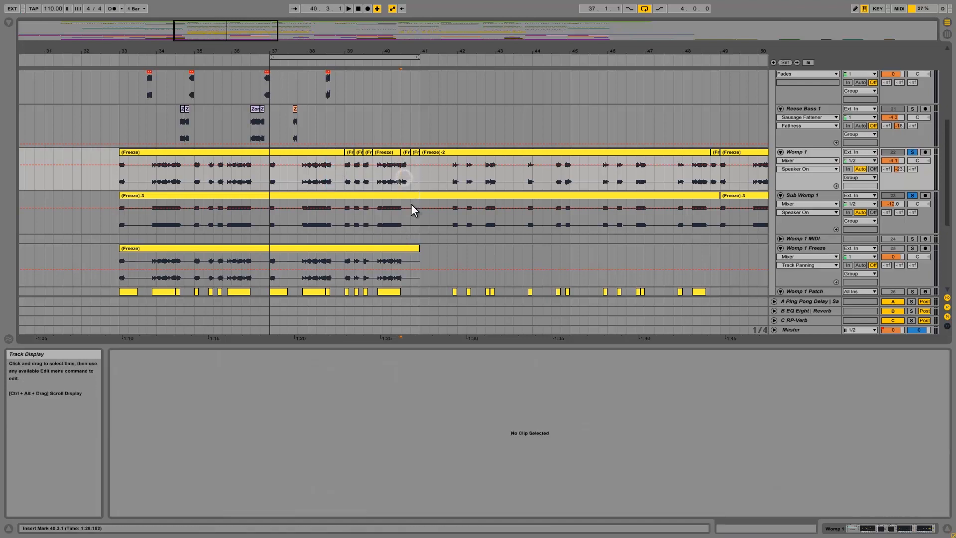
{"action": "key", "text": "shift+Right"}
{"action": "key", "text": "space"}
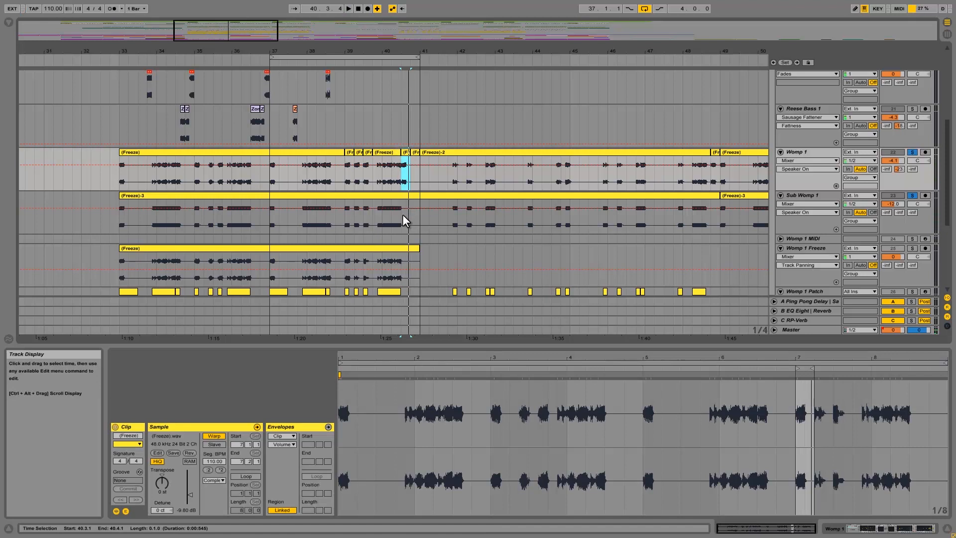
Step: Collapse the BASS DROP group and expand the PERCUSSION and DRUMS groups
{"action": "scroll", "coordinate": [396, 231], "scroll_direction": "down", "scroll_amount": 4}
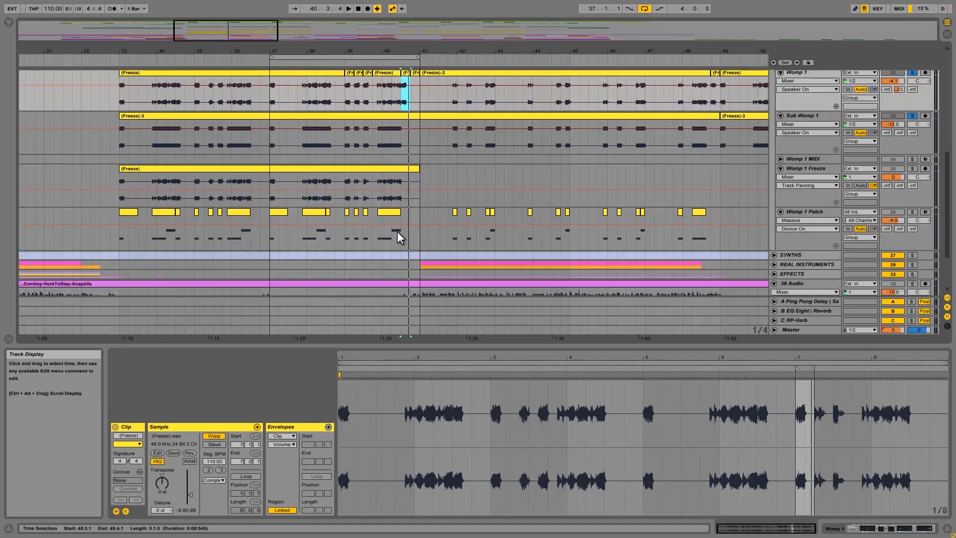
{"action": "scroll", "coordinate": [403, 231], "scroll_direction": "up", "scroll_amount": 10}
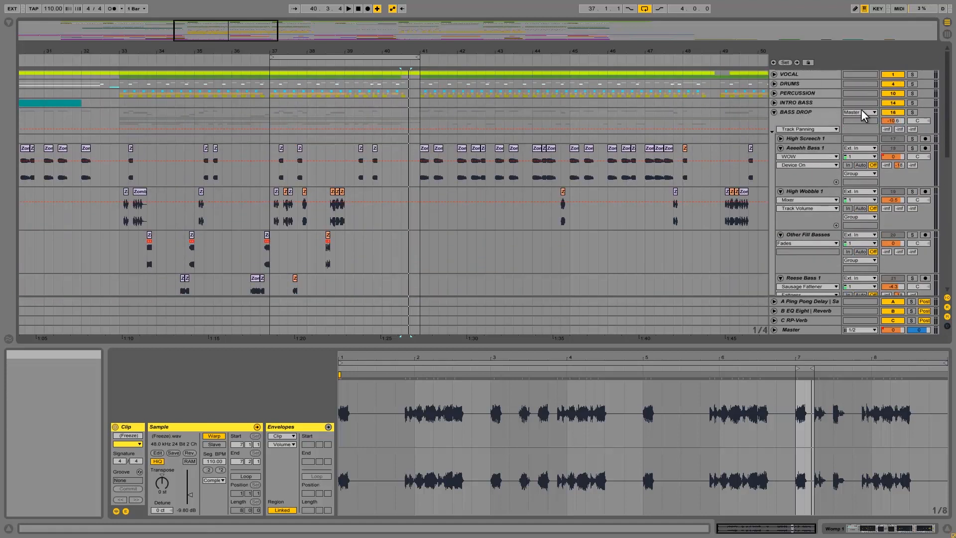
{"action": "left_click", "coordinate": [774, 112]}
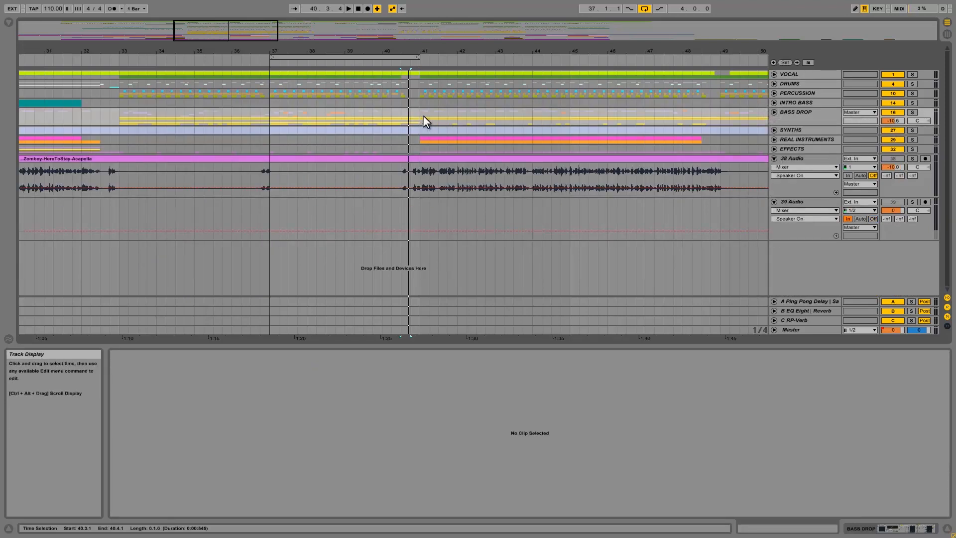
{"action": "left_click", "coordinate": [773, 92]}
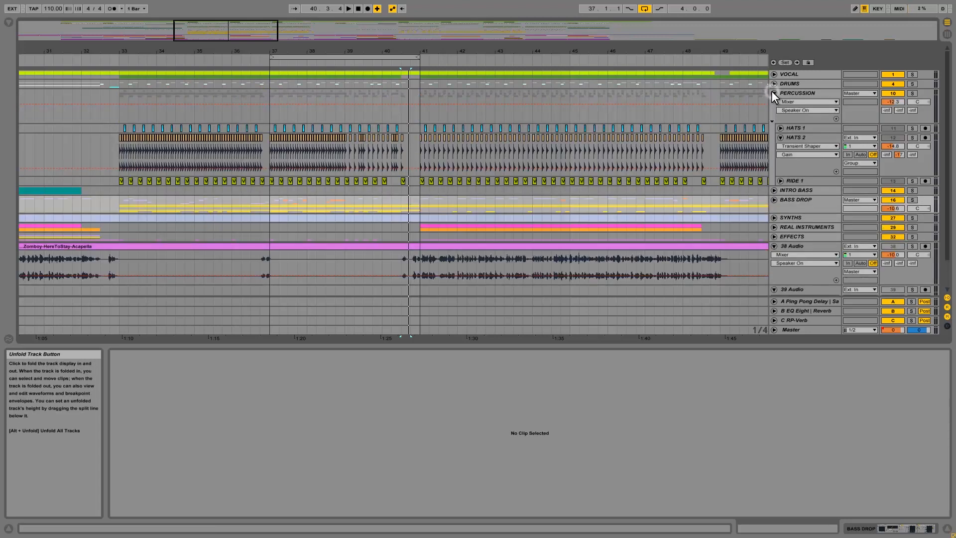
{"action": "left_click", "coordinate": [774, 84]}
{"action": "scroll", "coordinate": [414, 189], "scroll_direction": "down", "scroll_amount": 5}
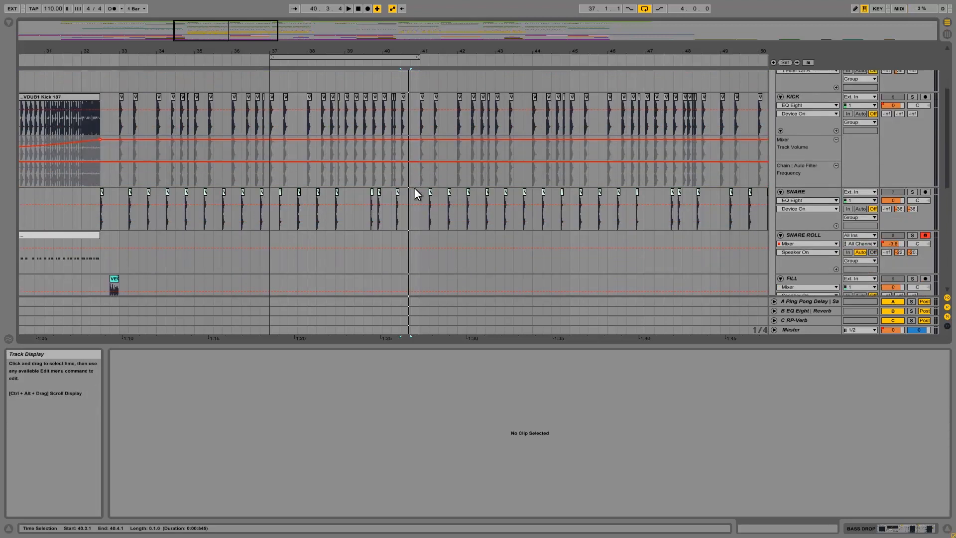
Step: Show the kick clip at 40.3.1 on the KICK track and play the arrangement from that point
{"action": "scroll", "coordinate": [408, 129], "scroll_direction": "up", "scroll_amount": 1}
{"action": "left_click", "coordinate": [401, 119]}
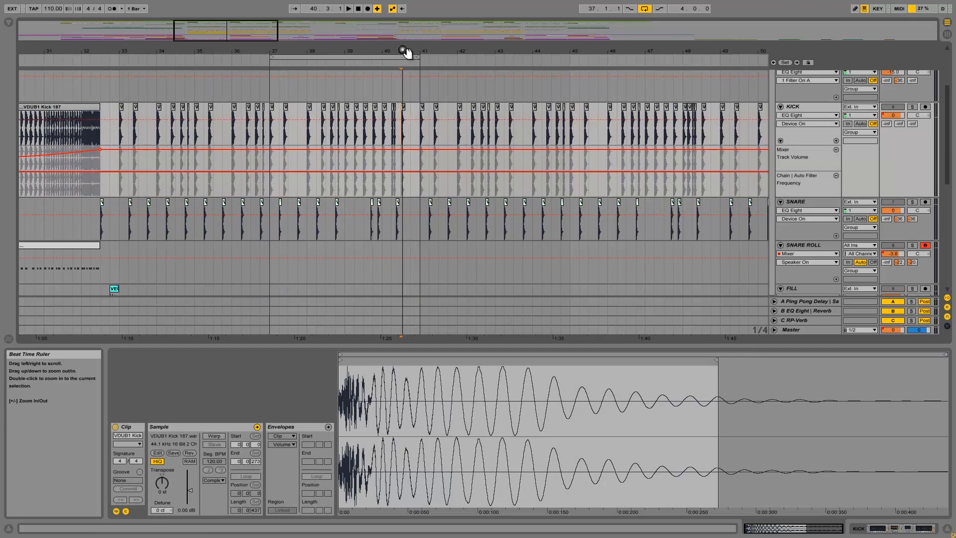
{"action": "double_click", "coordinate": [403, 52]}
{"action": "left_click", "coordinate": [401, 85]}
{"action": "key", "text": "space"}
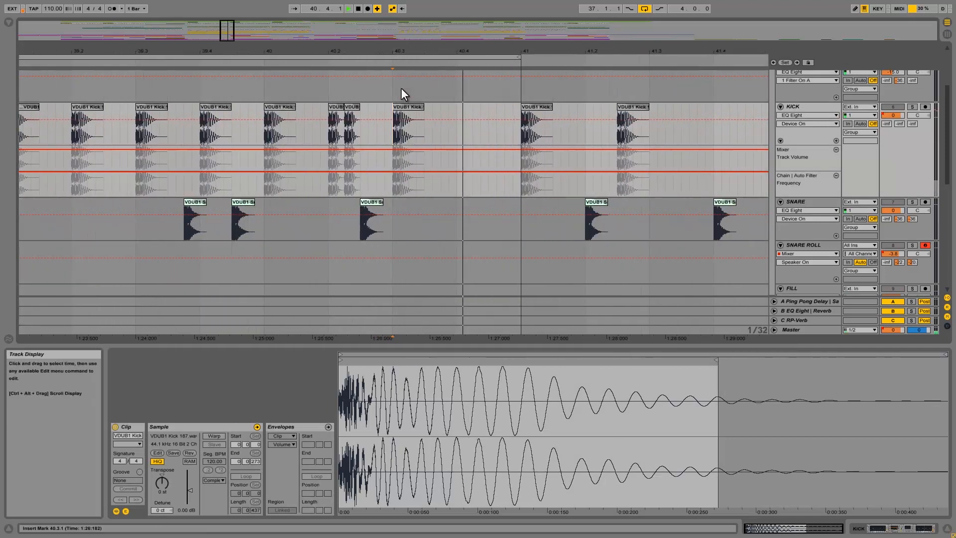
Step: Examine the drum and percussion clips around 40.3.1, expand the BASS DROP group and show the Womp 1 clip at that position
{"action": "scroll", "coordinate": [441, 144], "scroll_direction": "down", "scroll_amount": 8}
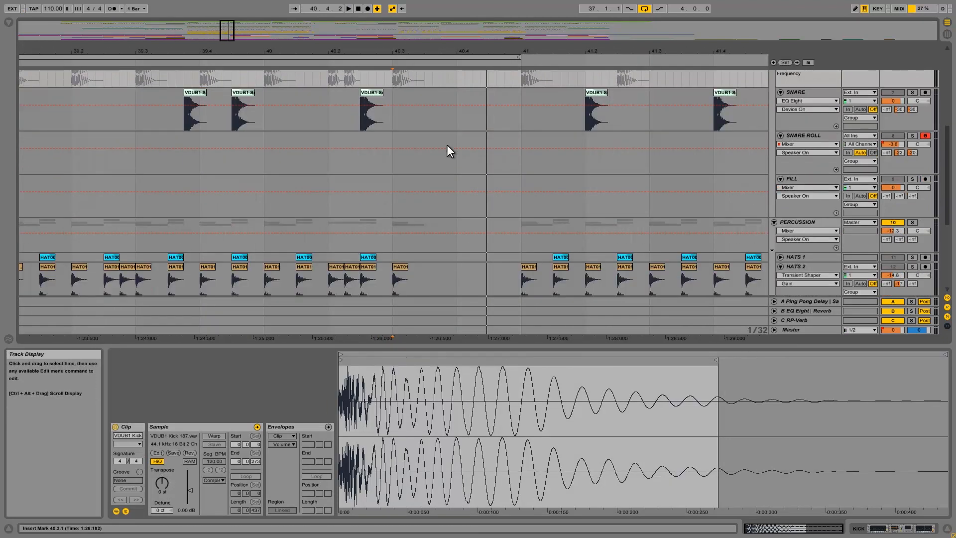
{"action": "scroll", "coordinate": [448, 156], "scroll_direction": "down", "scroll_amount": 1}
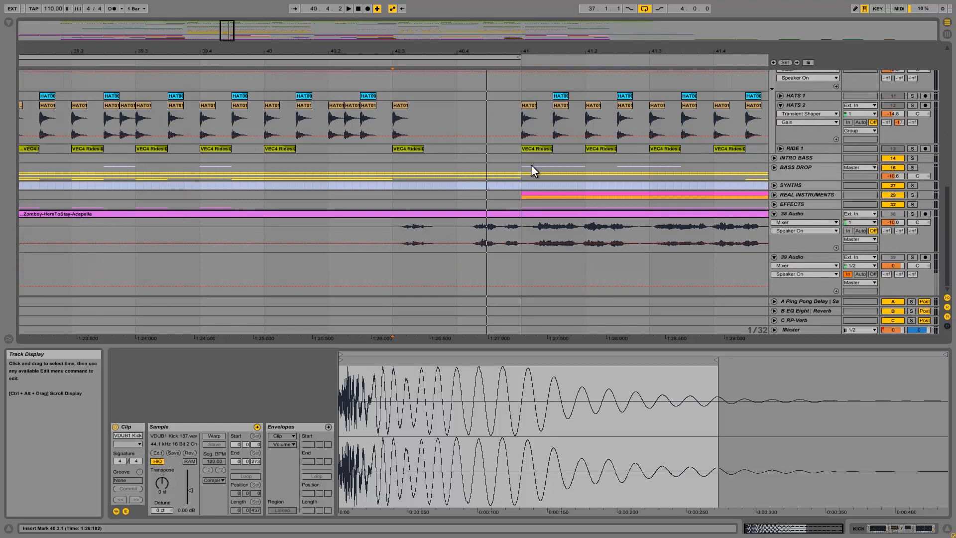
{"action": "scroll", "coordinate": [488, 178], "scroll_direction": "up", "scroll_amount": 8}
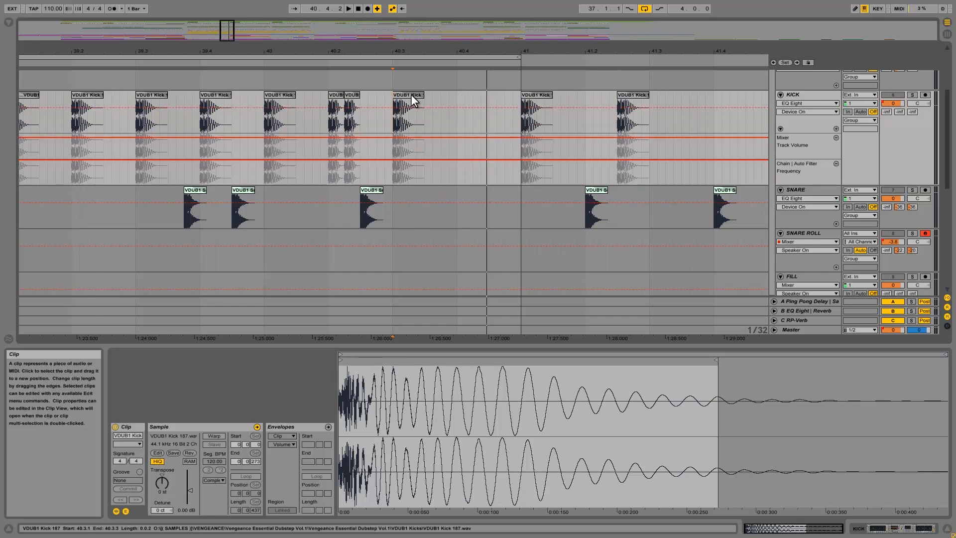
{"action": "scroll", "coordinate": [424, 195], "scroll_direction": "down", "scroll_amount": 2}
{"action": "scroll", "coordinate": [426, 194], "scroll_direction": "down", "scroll_amount": 7}
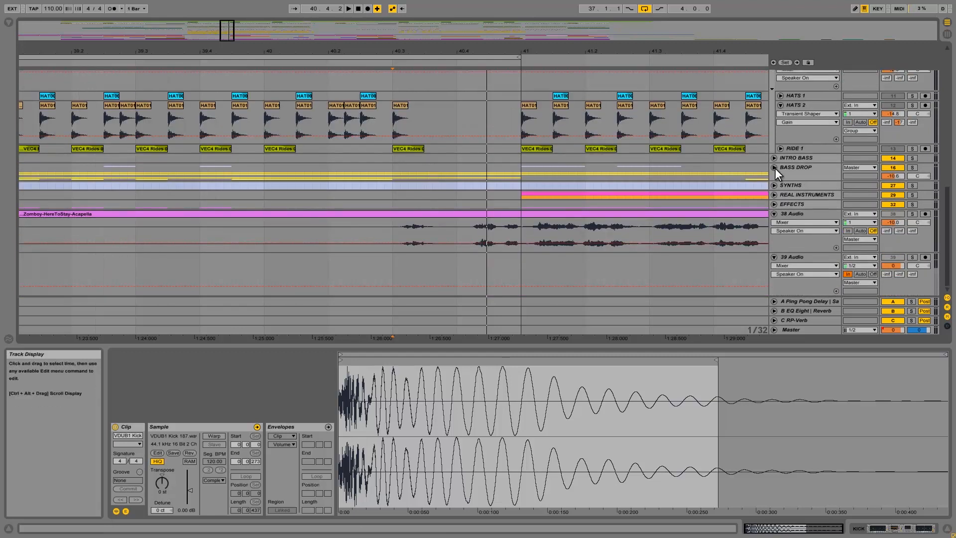
{"action": "left_click", "coordinate": [773, 167]}
{"action": "scroll", "coordinate": [507, 205], "scroll_direction": "down", "scroll_amount": 8}
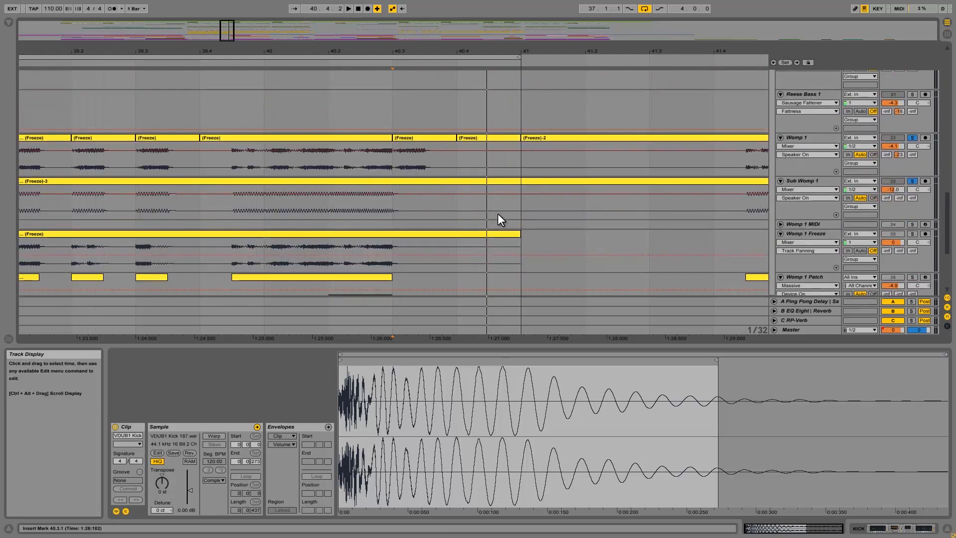
{"action": "left_click", "coordinate": [414, 134]}
{"action": "scroll", "coordinate": [497, 192], "scroll_direction": "down", "scroll_amount": 5}
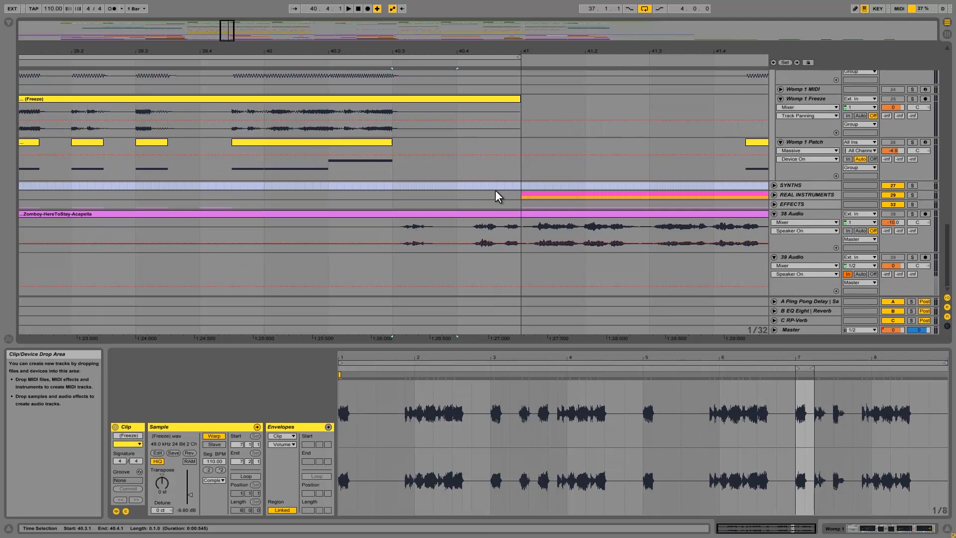
{"action": "left_click", "coordinate": [394, 235]}
{"action": "left_click", "coordinate": [912, 214]}
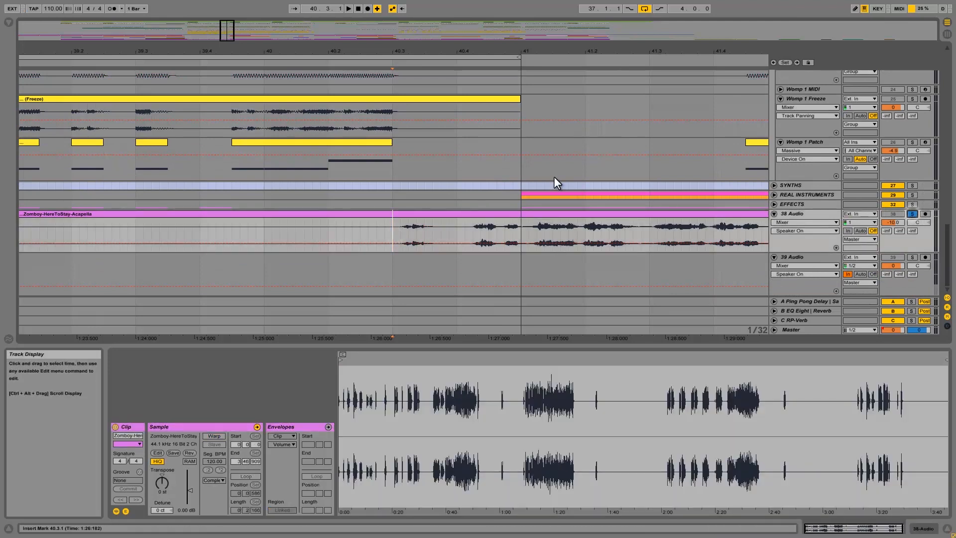
{"action": "left_click", "coordinate": [912, 214]}
Step: Expand and solo the VOCAL group and play the Acapella track from 40.3.1
{"action": "scroll", "coordinate": [948, 252], "scroll_direction": "up", "scroll_amount": 10}
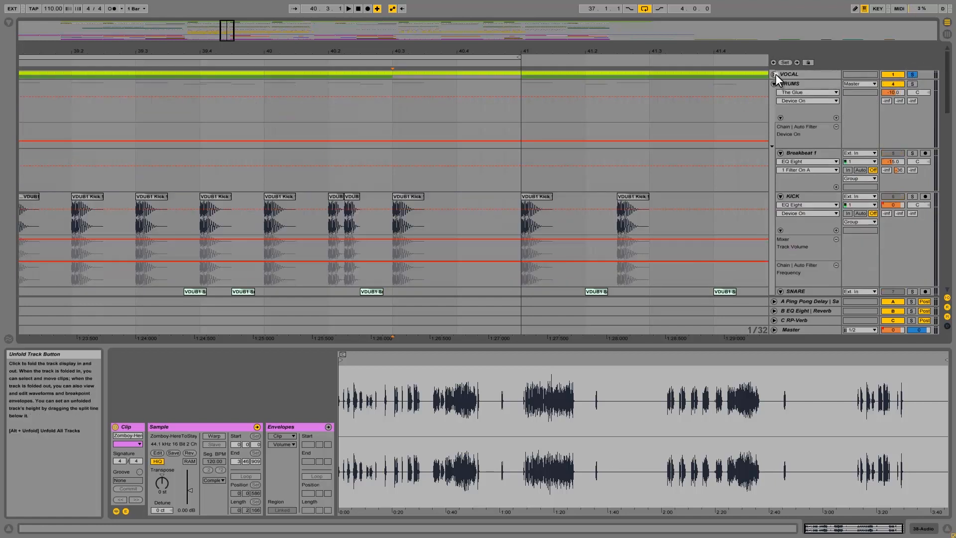
{"action": "left_click", "coordinate": [773, 74]}
{"action": "left_click", "coordinate": [392, 126]}
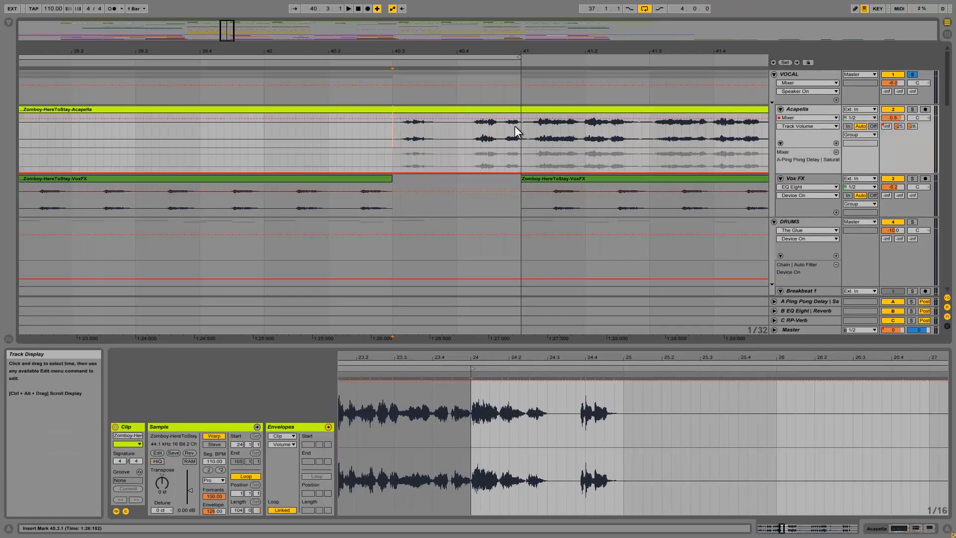
{"action": "key", "text": "space"}
{"action": "key", "text": "space"}
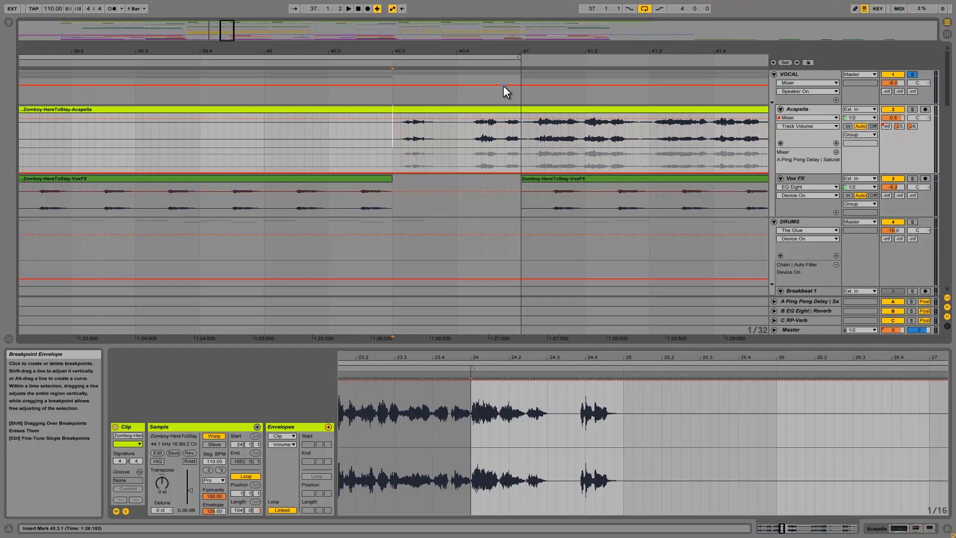
{"action": "mouse_move", "coordinate": [457, 56]}
{"action": "left_mouse_down"}
{"action": "mouse_move", "coordinate": [453, 47]}
{"action": "mouse_move", "coordinate": [461, 54]}
{"action": "left_mouse_up"}
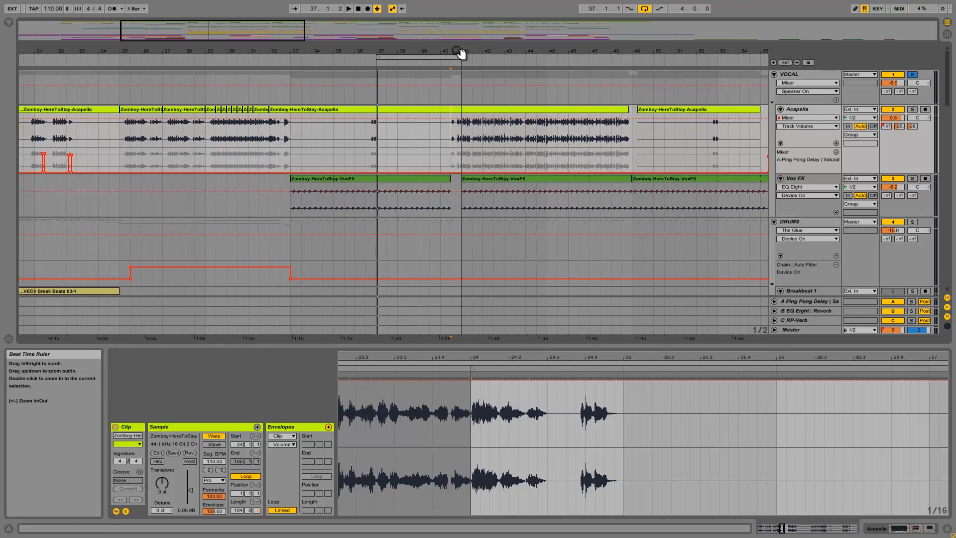